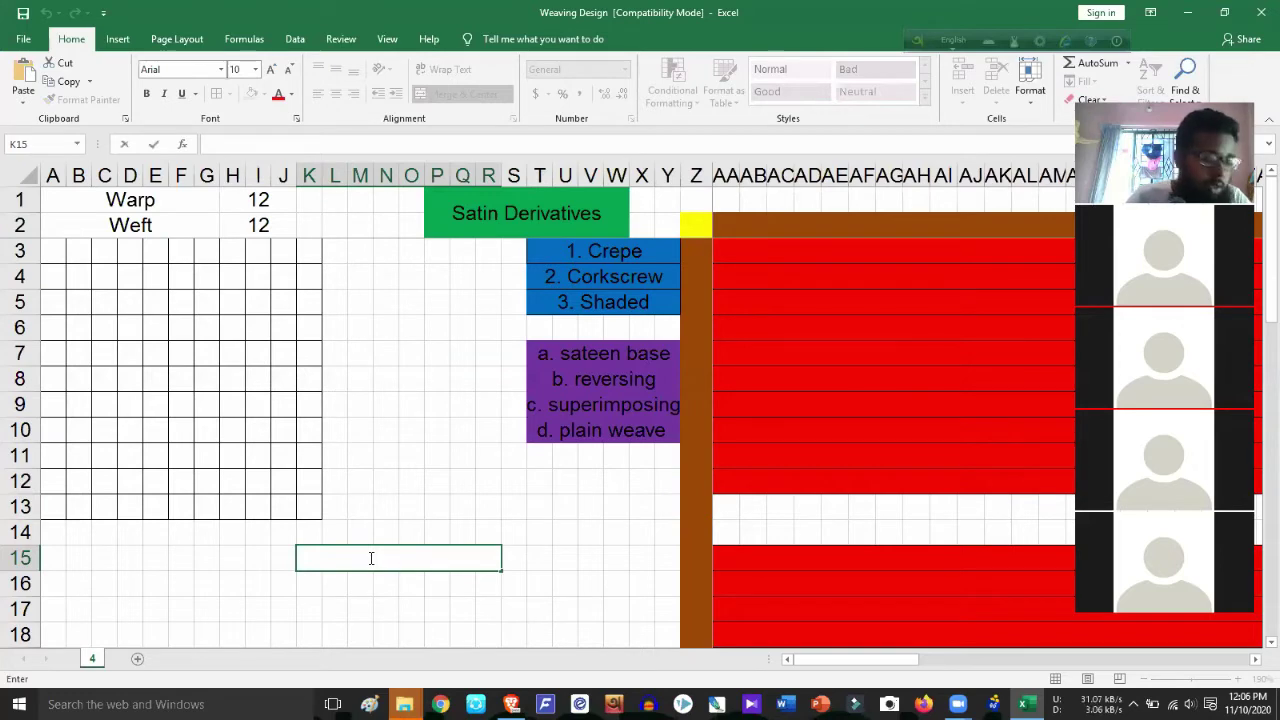
Enter the weave notation 2/3 4/2 in the merged cell below the grid.
text(2)
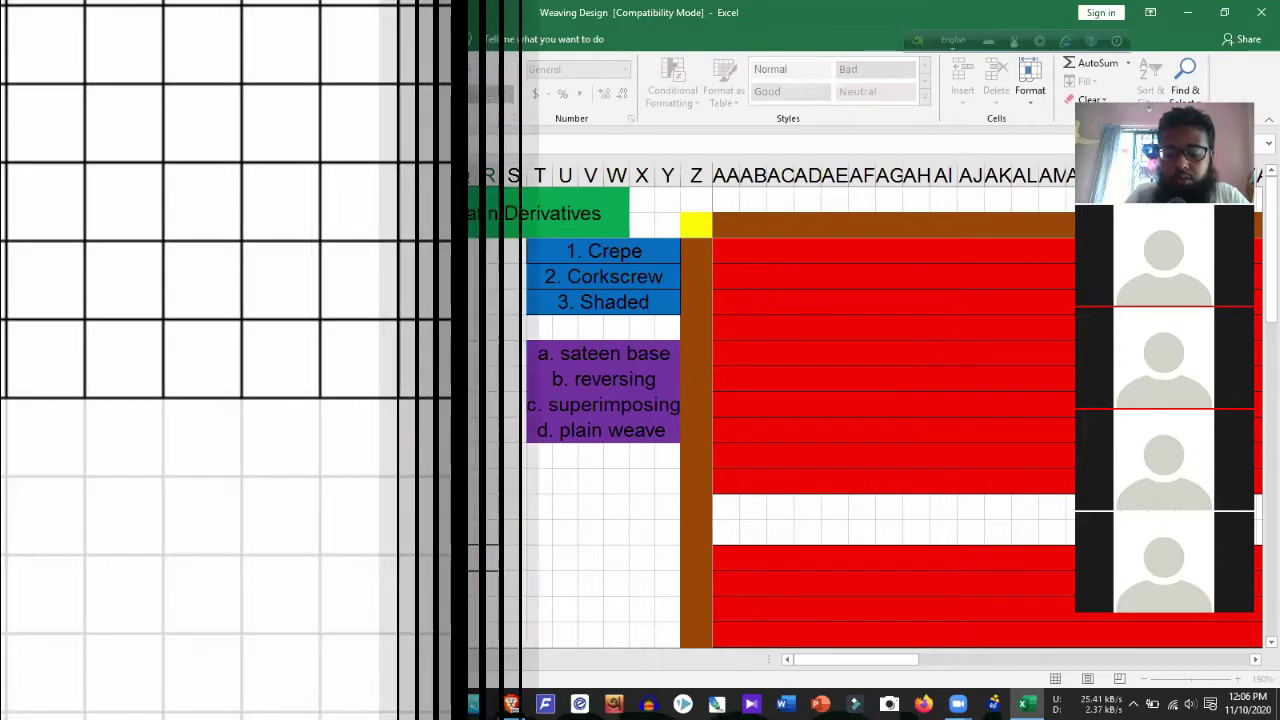
text(/3)
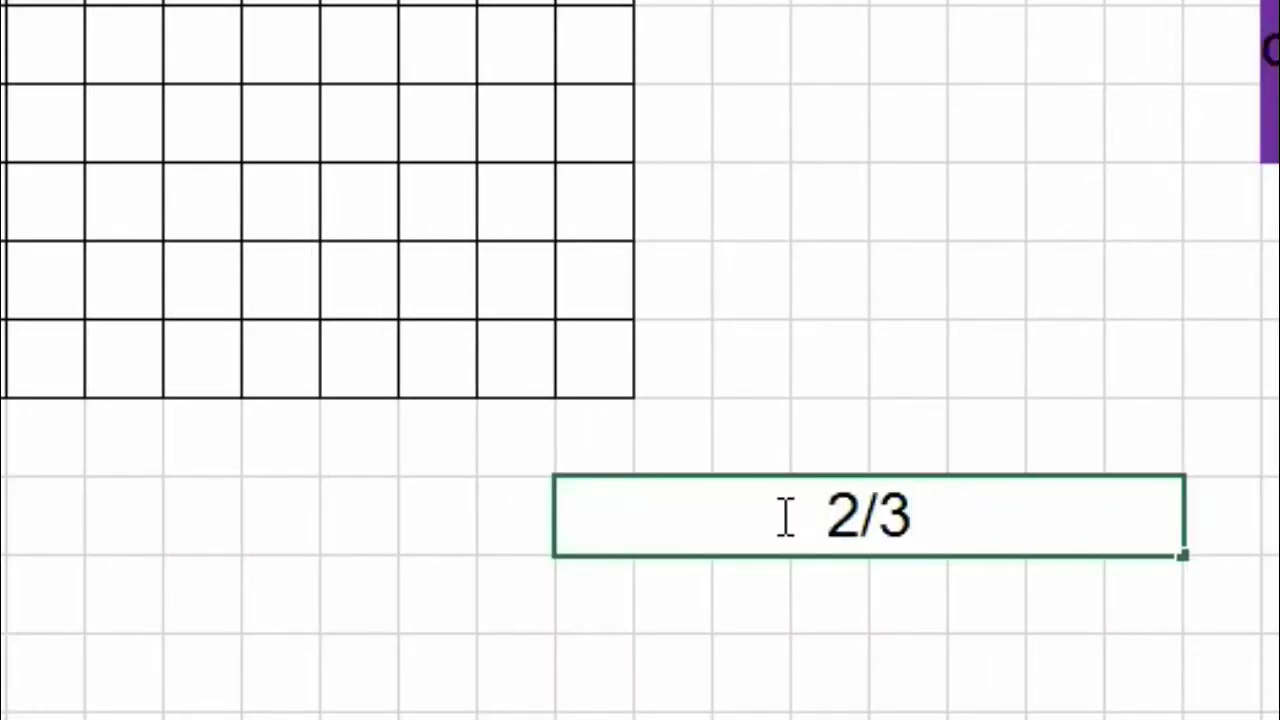
text( 4)
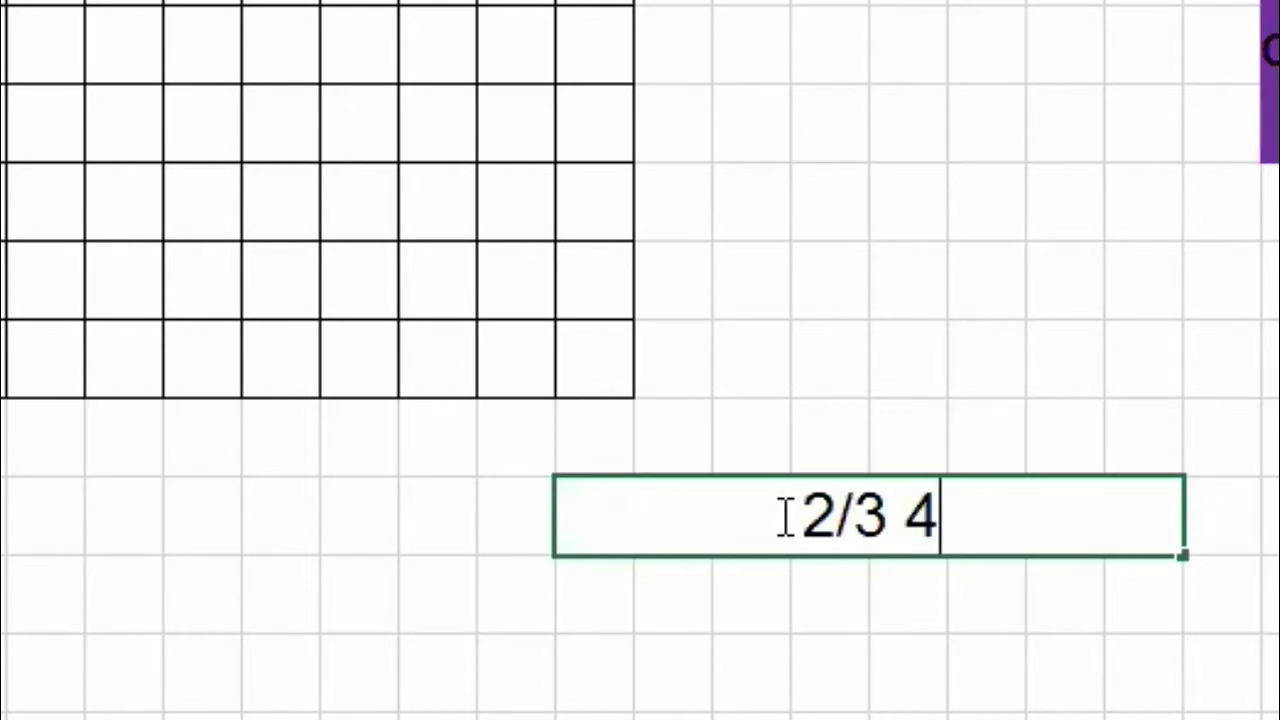
text(/2)
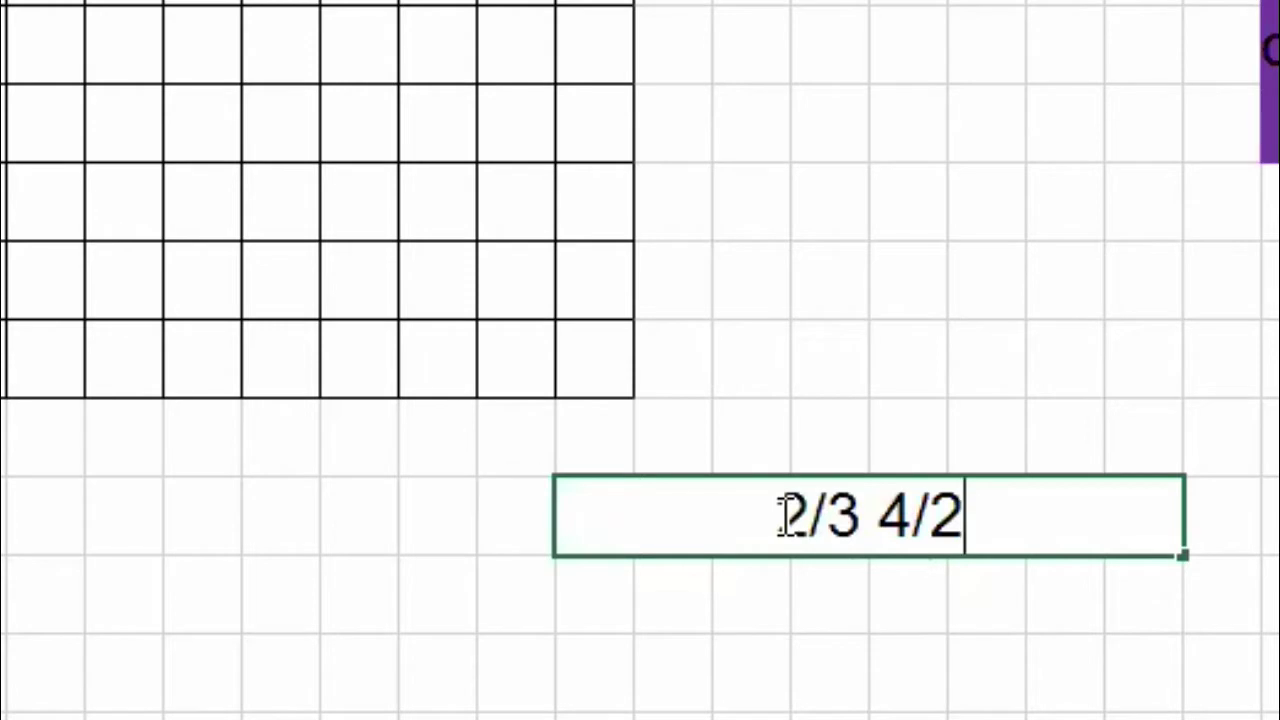
key(Return)
click(717, 506)
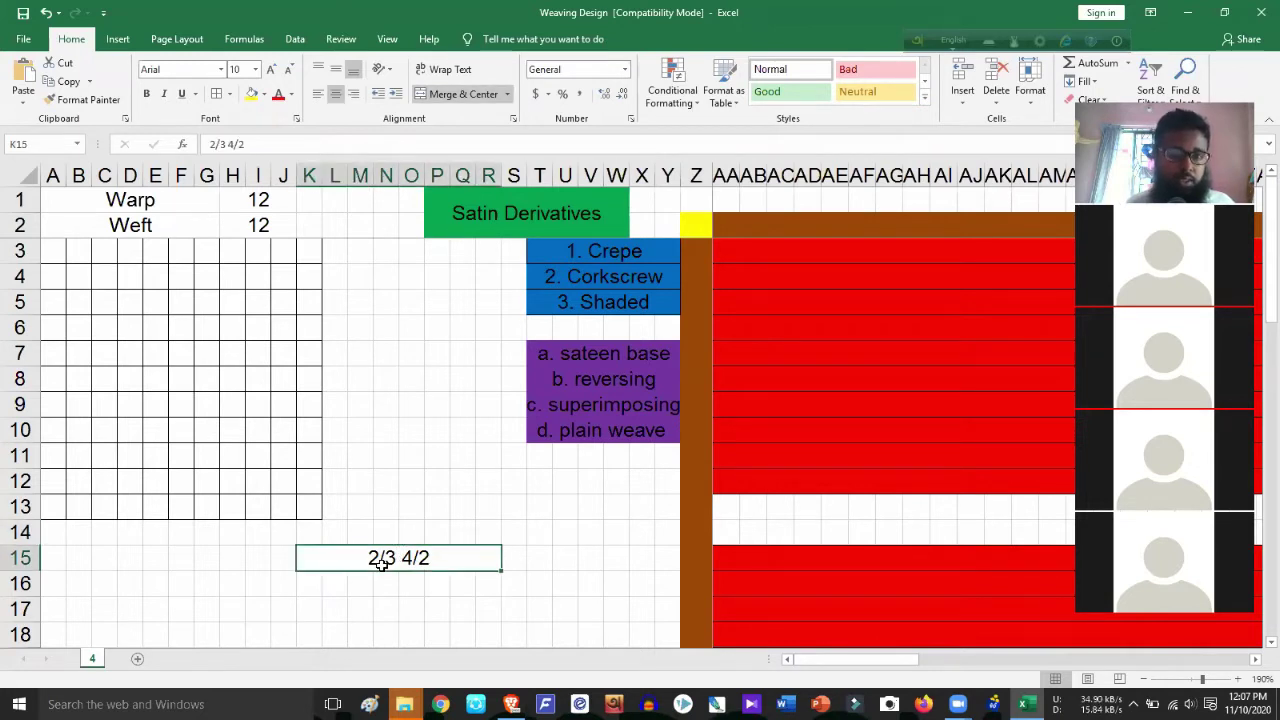
Give the 2/3 4/2 label cell a light green fill.
click(263, 93)
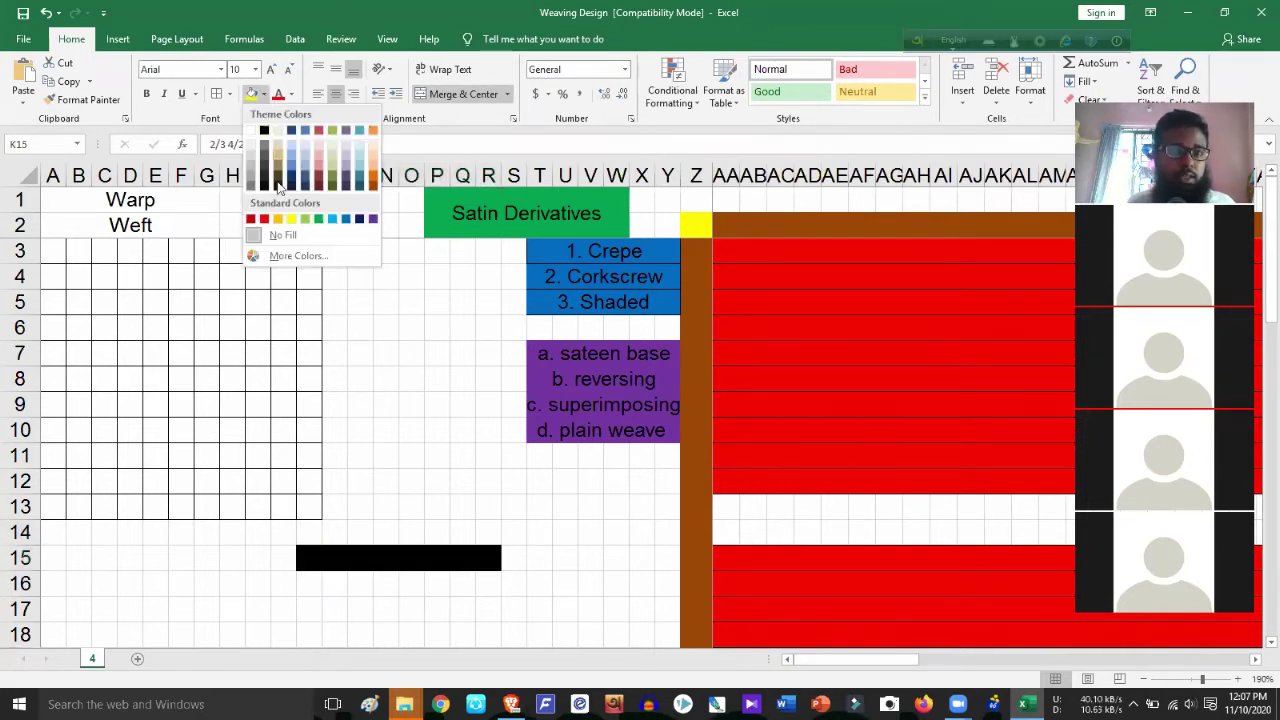
click(411, 430)
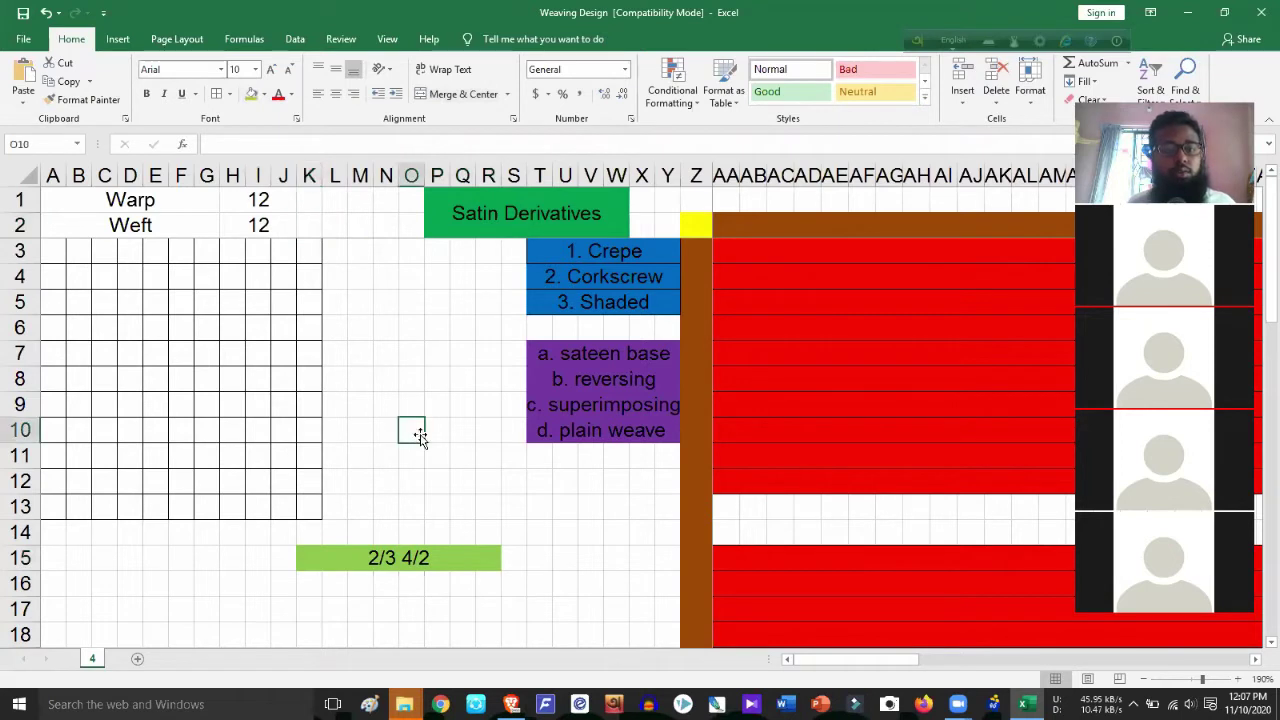
click(272, 193)
Set the warp count in H1 and the weft count in H2 to 11.
text(11)
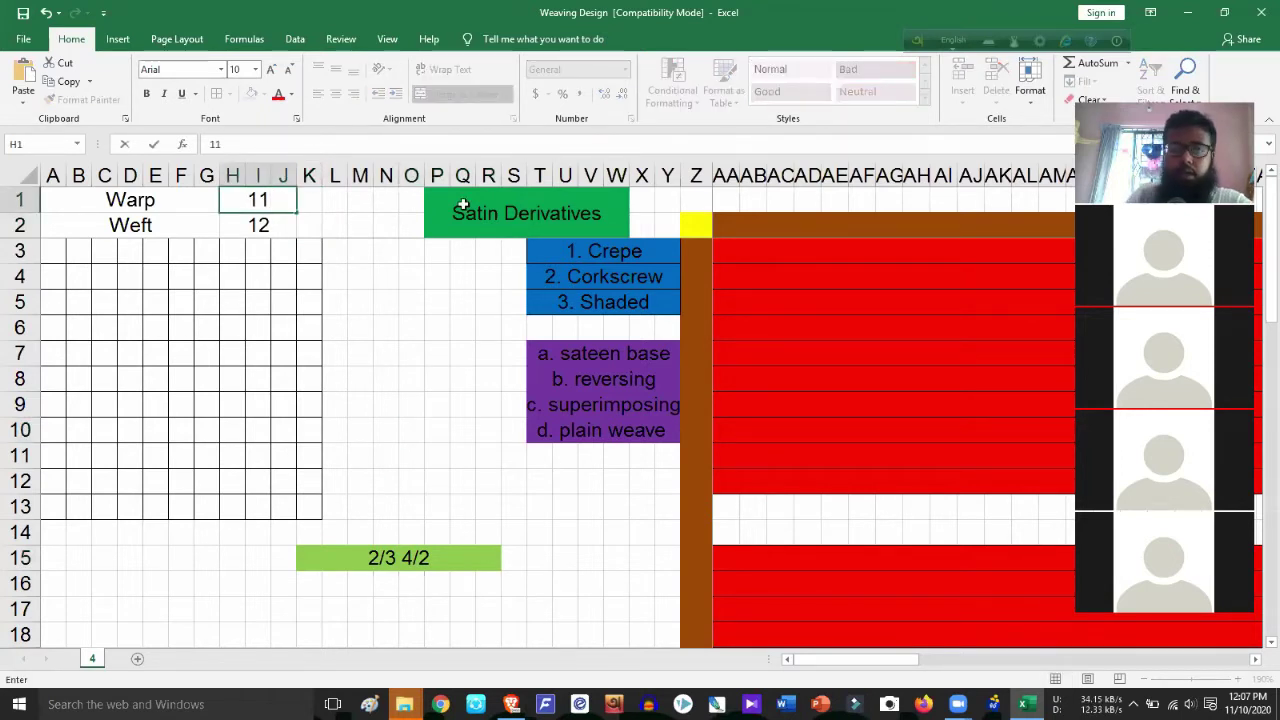
key(Return)
text(11)
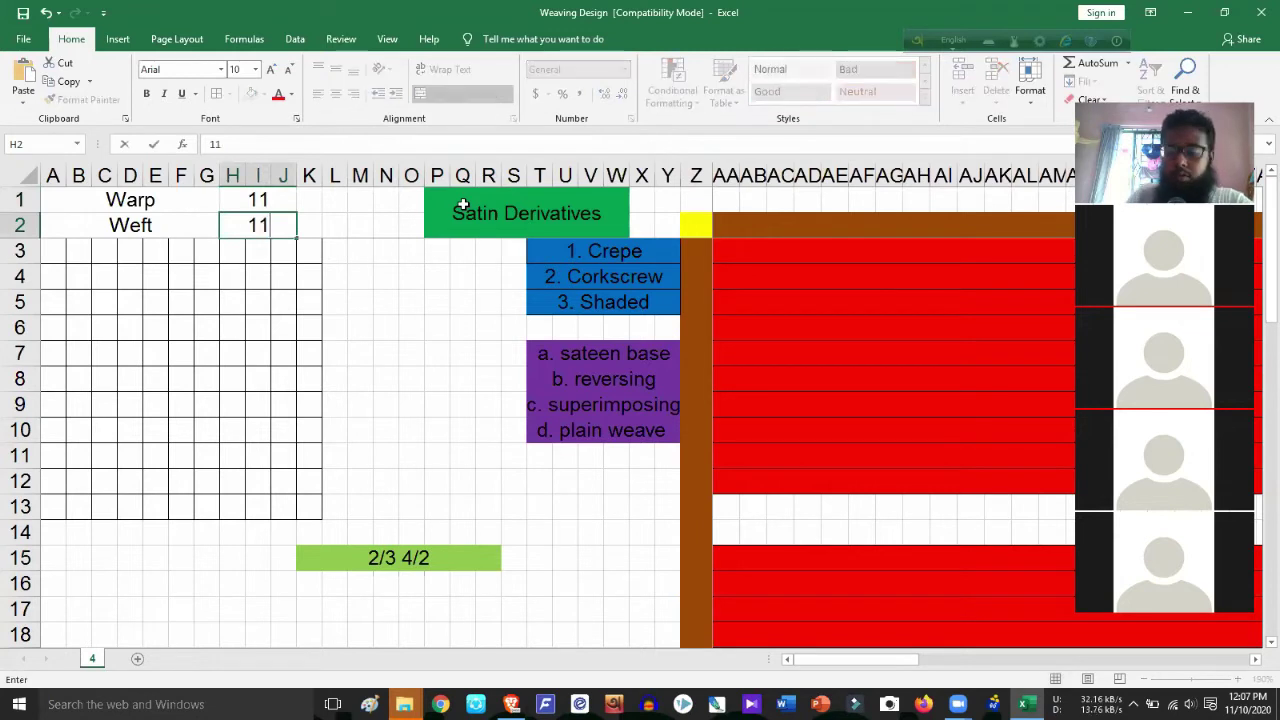
key(Return)
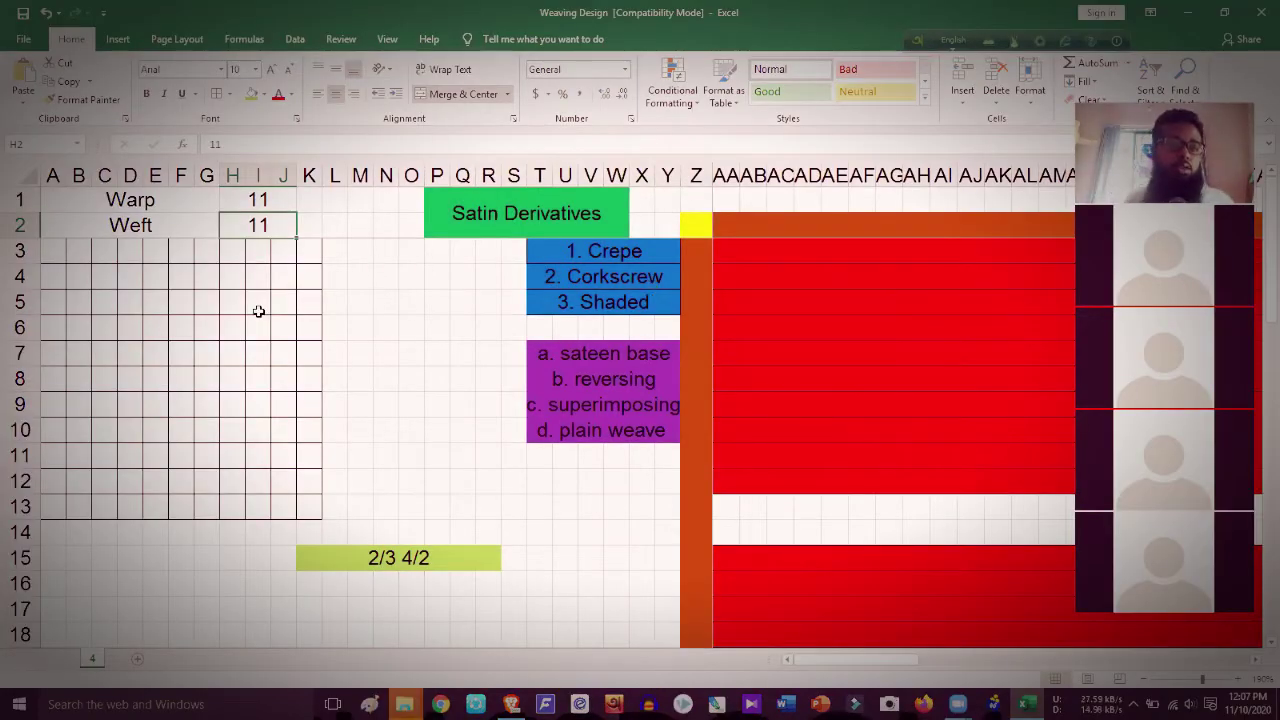
click(240, 196)
click(243, 229)
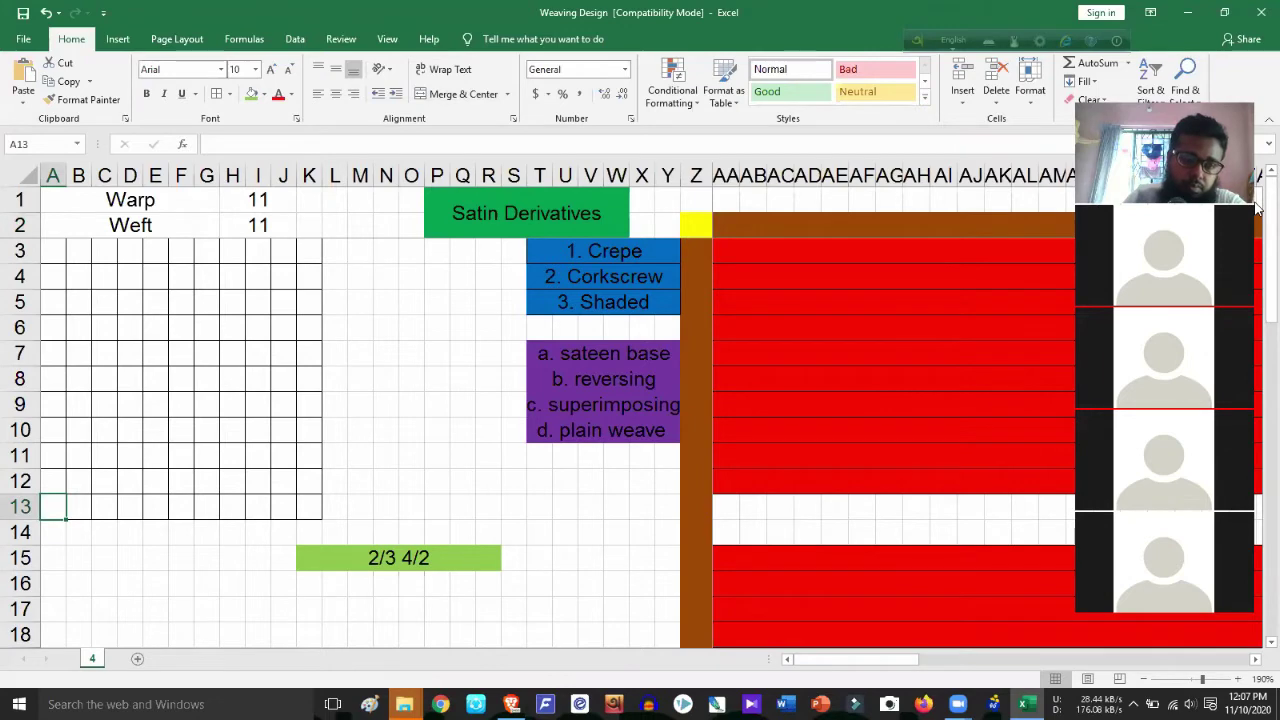
Mark x in the grid's two bottom first-column cells, A13 and A12.
text(x)
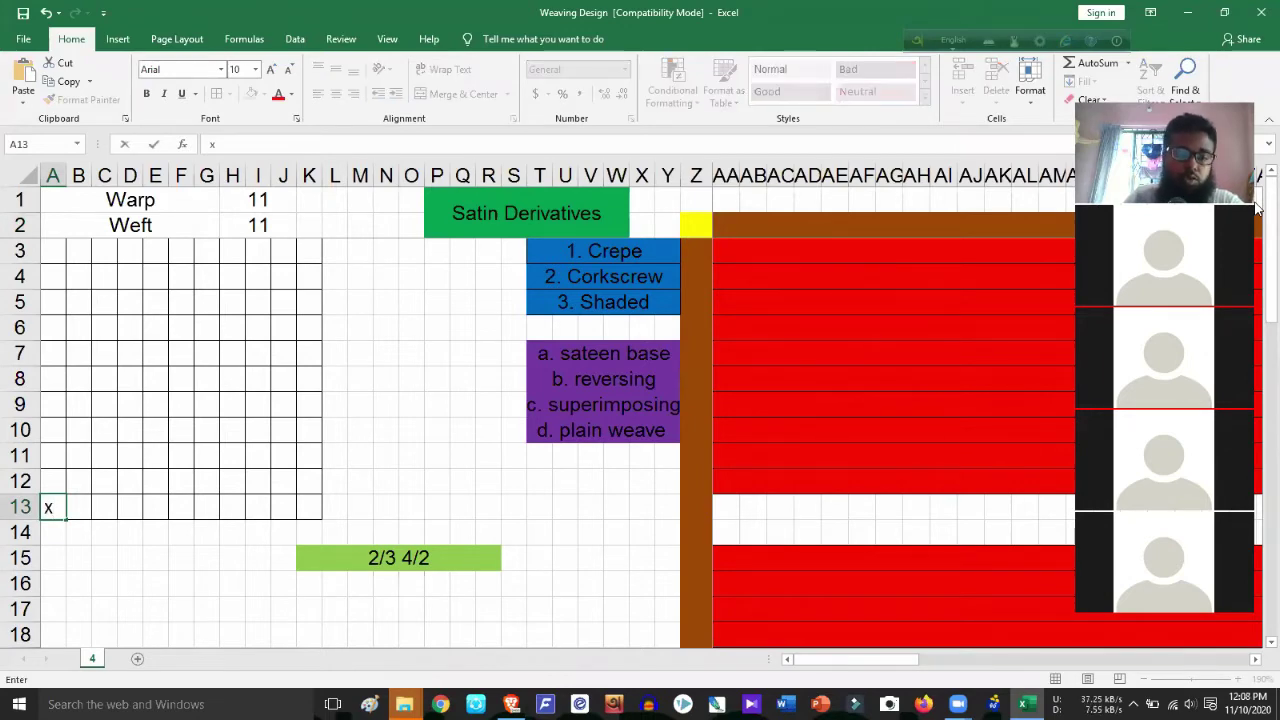
key(ctrl+Return)
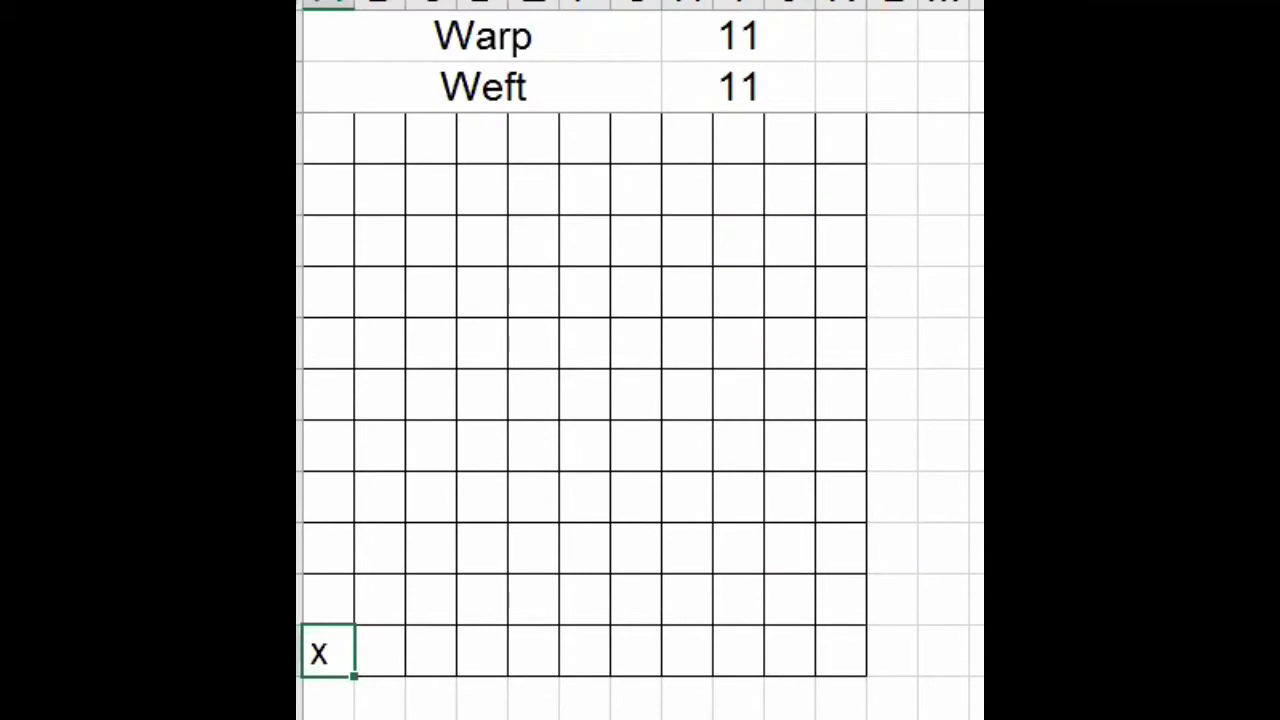
click(323, 600)
text(x)
key(ctrl+Return)
Mark x in first-column cells A8, A7, A6 and A5.
click(338, 528)
click(333, 495)
click(323, 443)
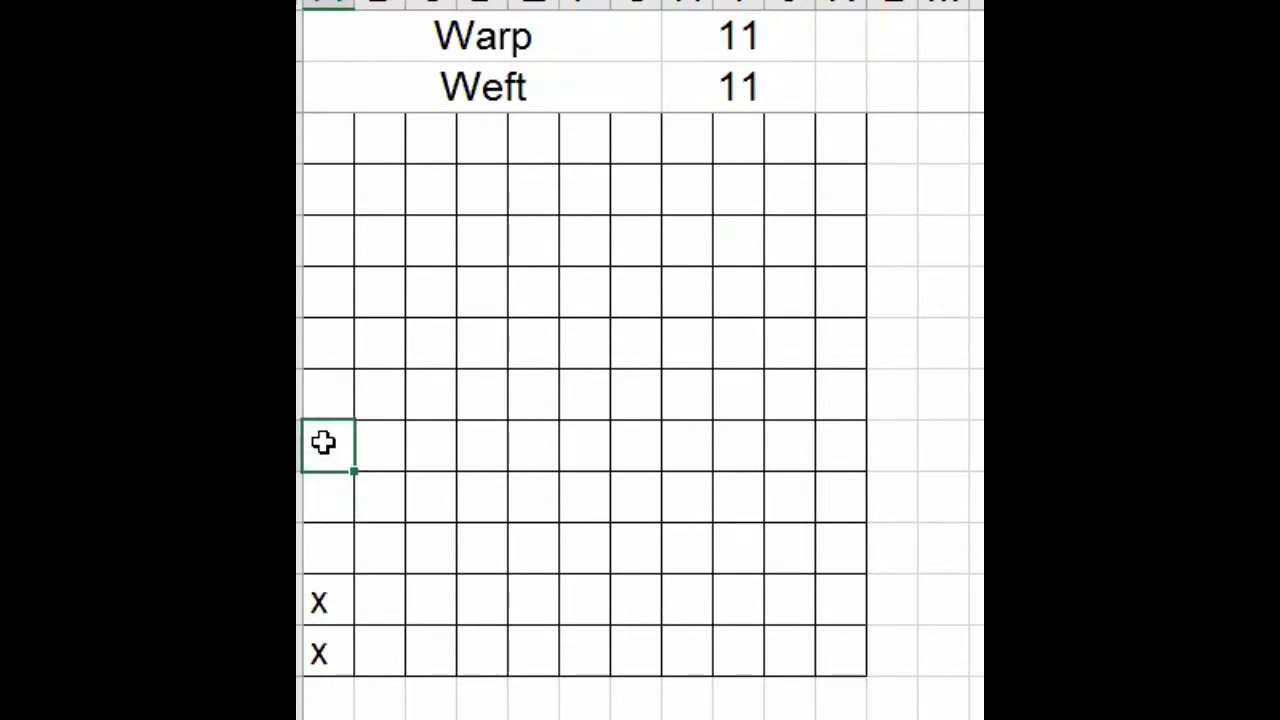
click(334, 400)
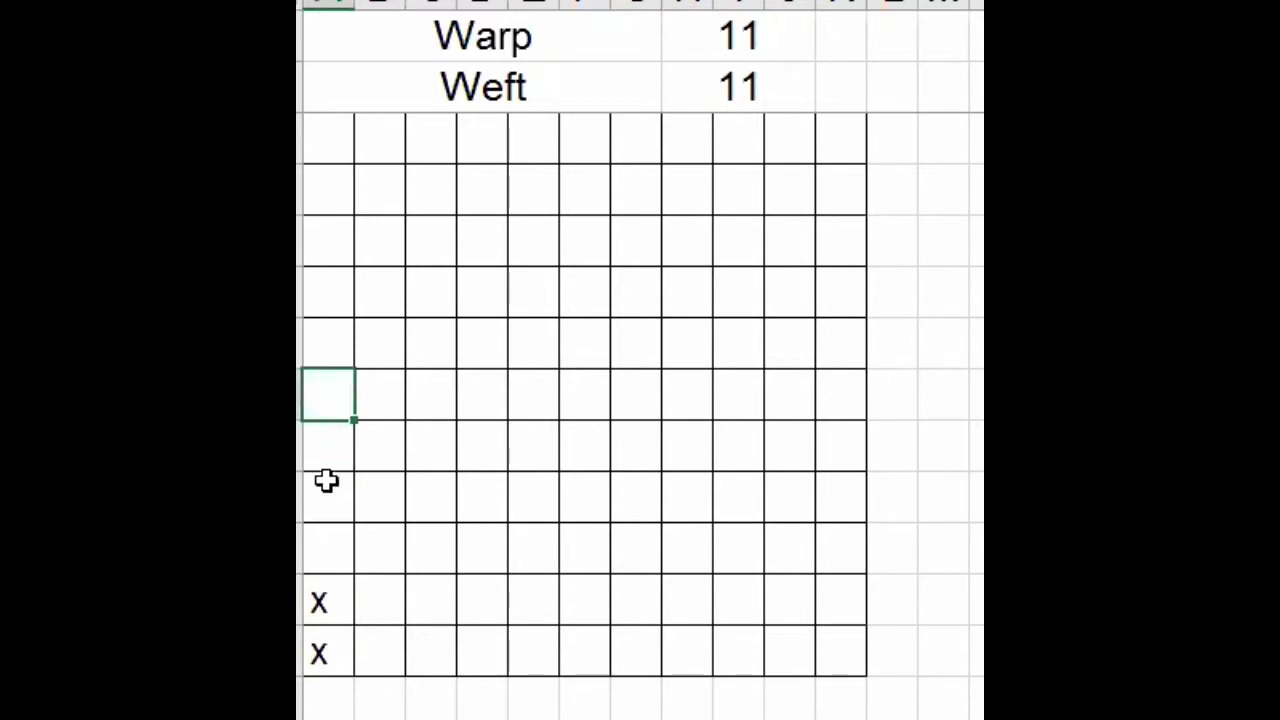
text(x)
click(323, 343)
text(x)
click(334, 306)
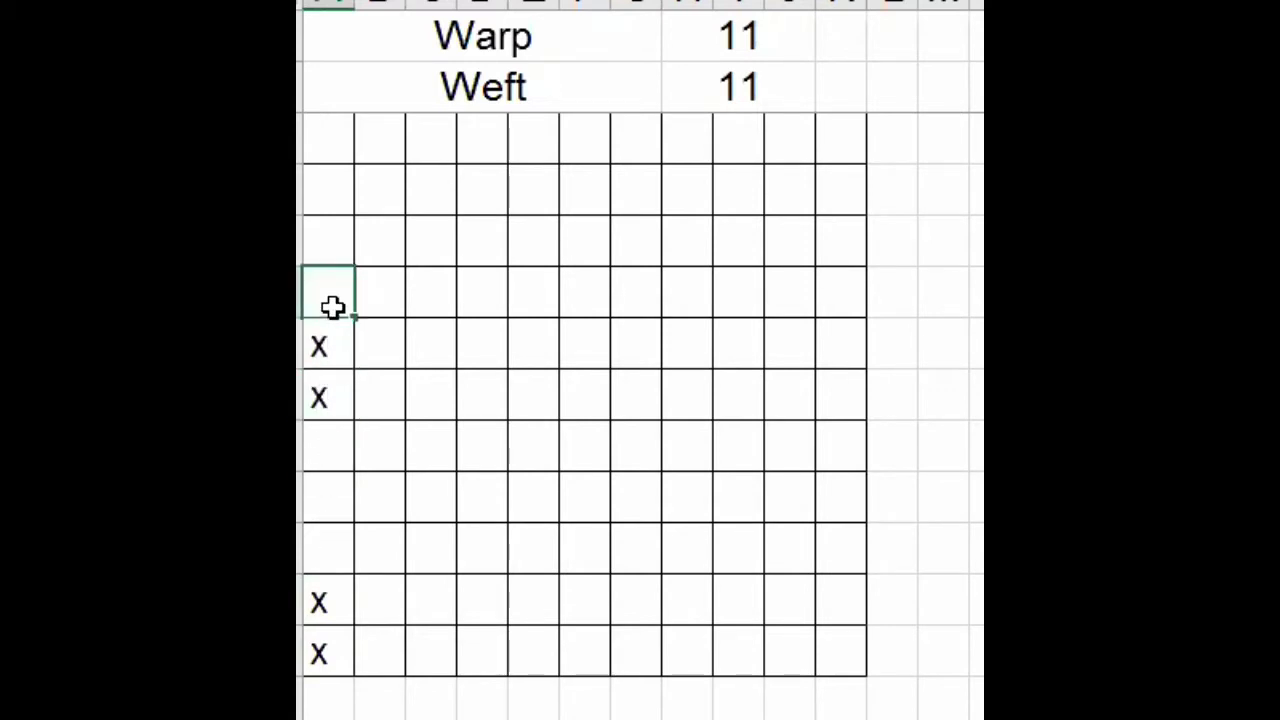
text(x)
click(323, 229)
text(x)
click(420, 455)
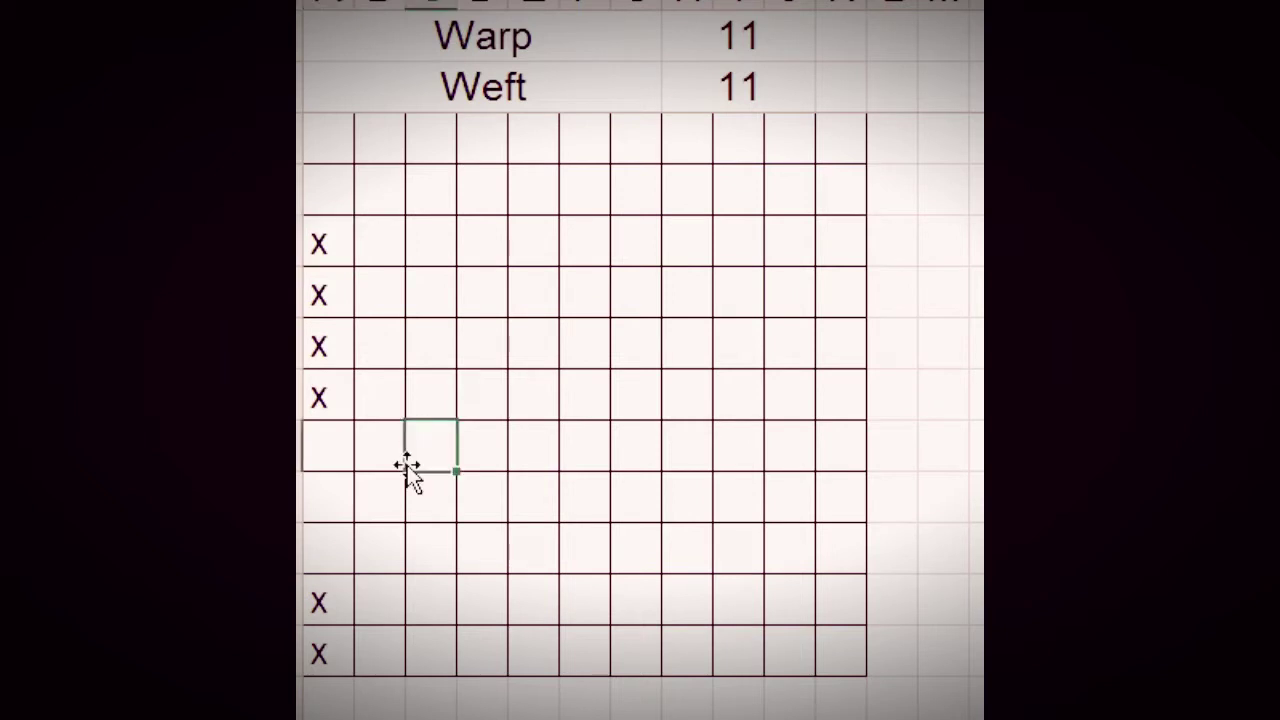
click(329, 651)
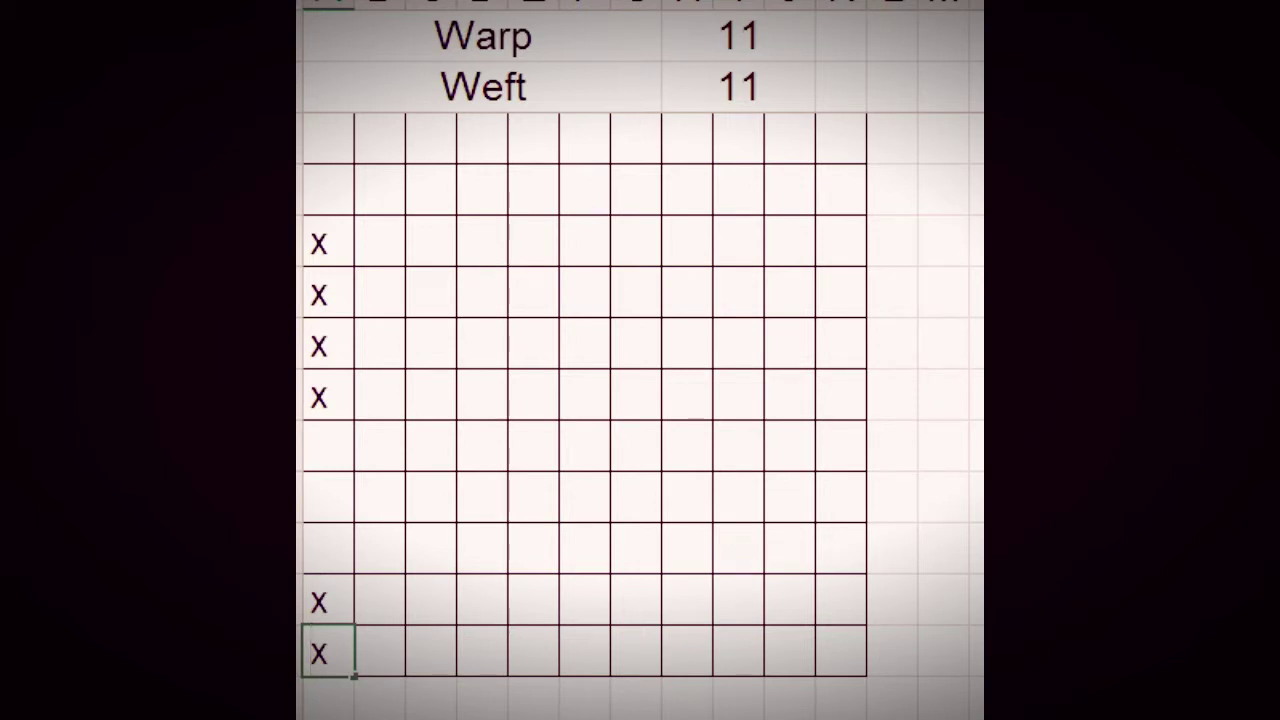
Clear the x marks from the grid's two bottom rows.
click(298, 600)
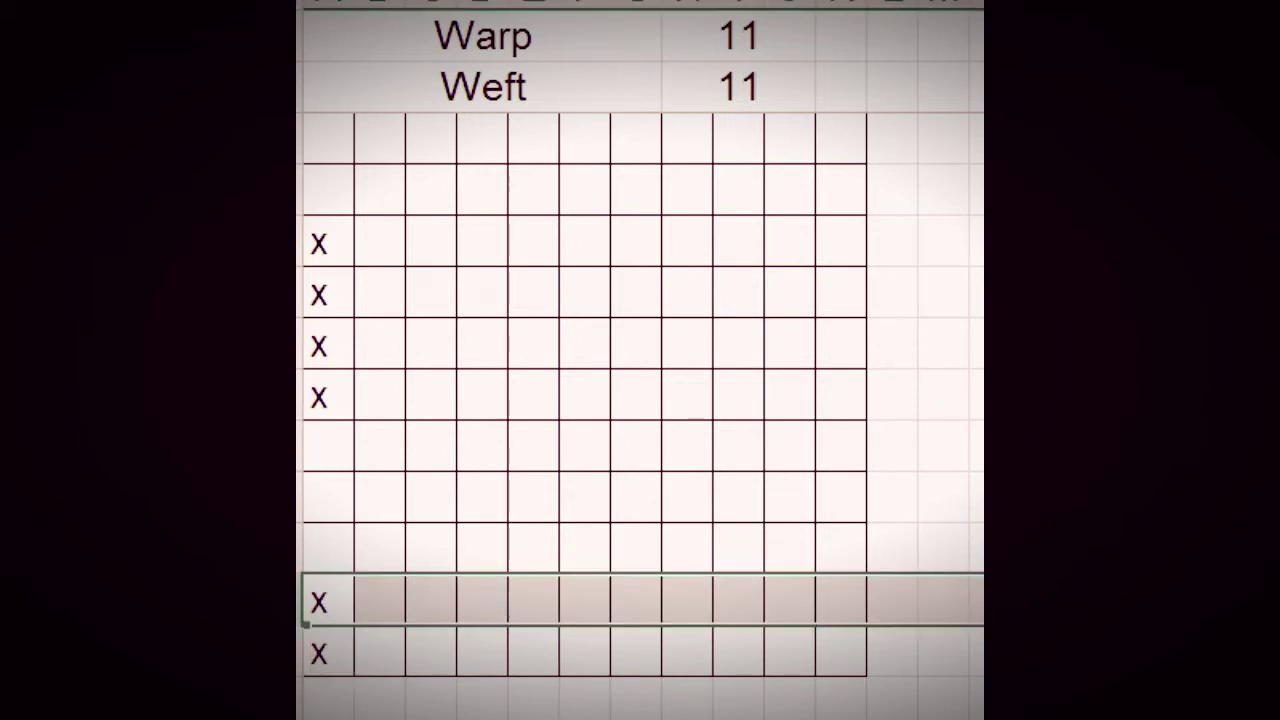
key(shift+Down)
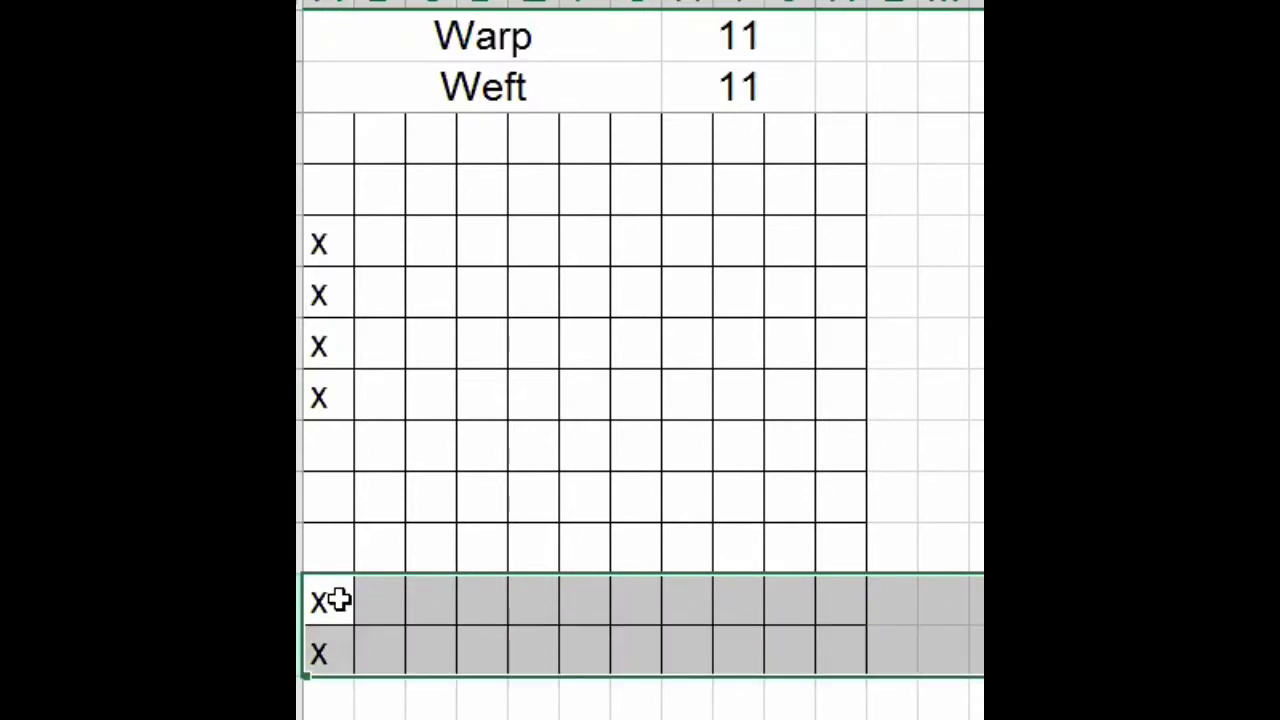
key(Delete)
Merge cells P13 through U13 into a single label cell.
key(shift+Up)
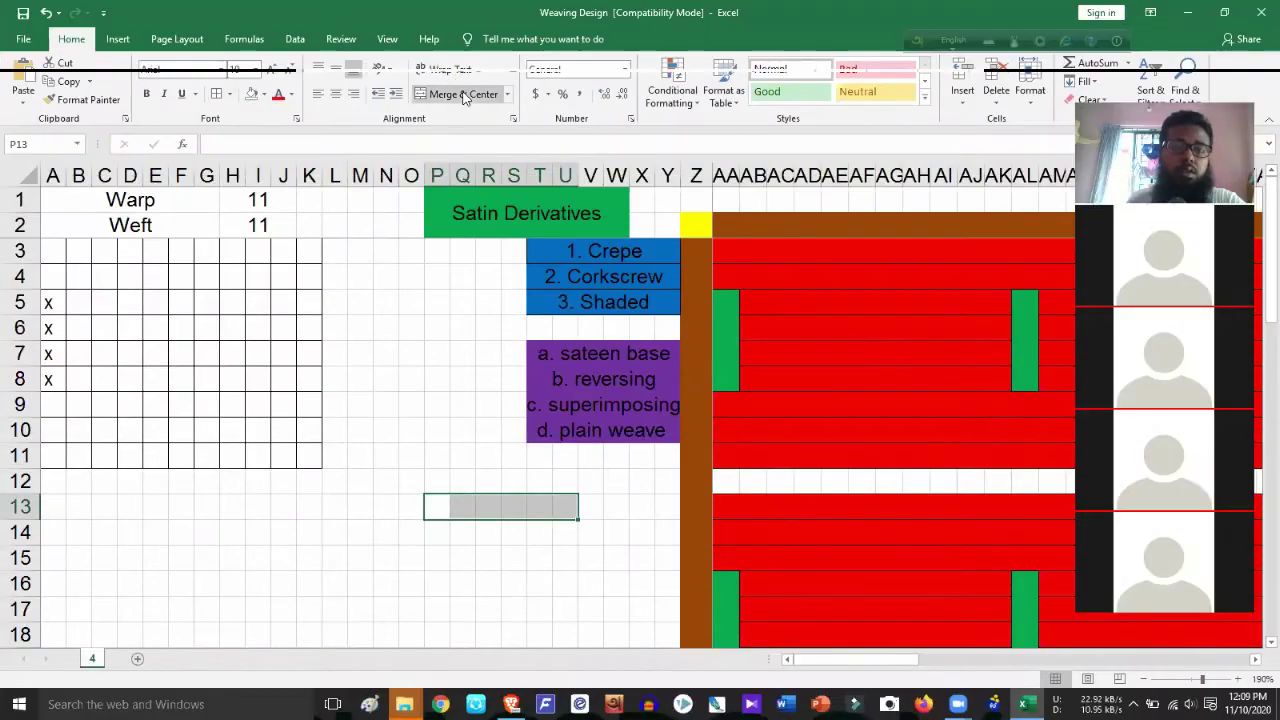
click(460, 94)
click(486, 541)
click(474, 498)
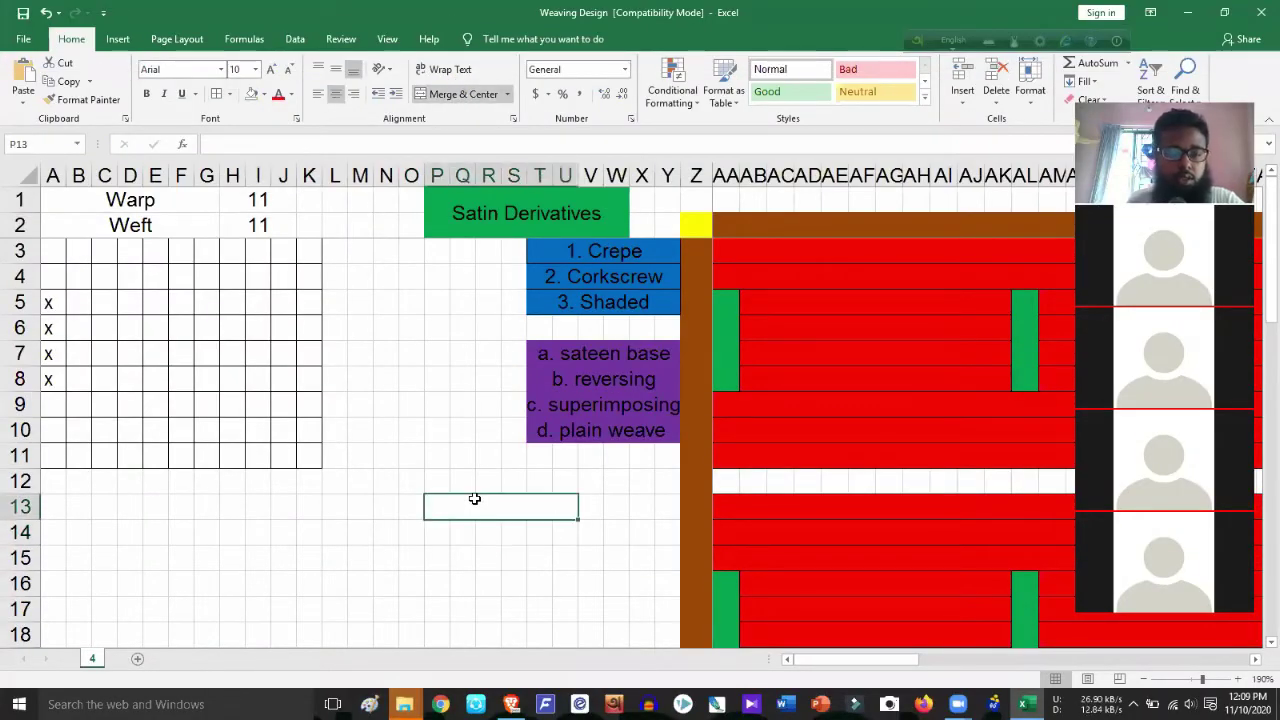
Enter 2/3 4/2 in P13 and restore the grid's bottom rows with x marks.
text(2/)
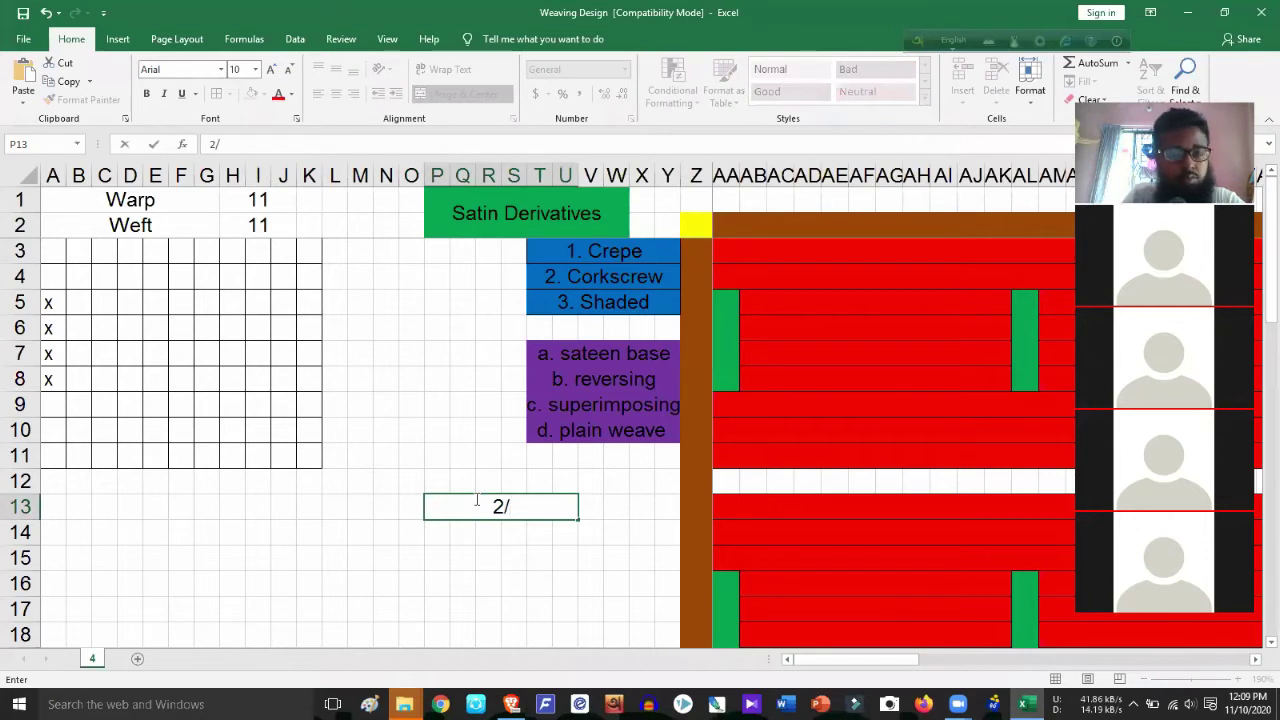
text(3)
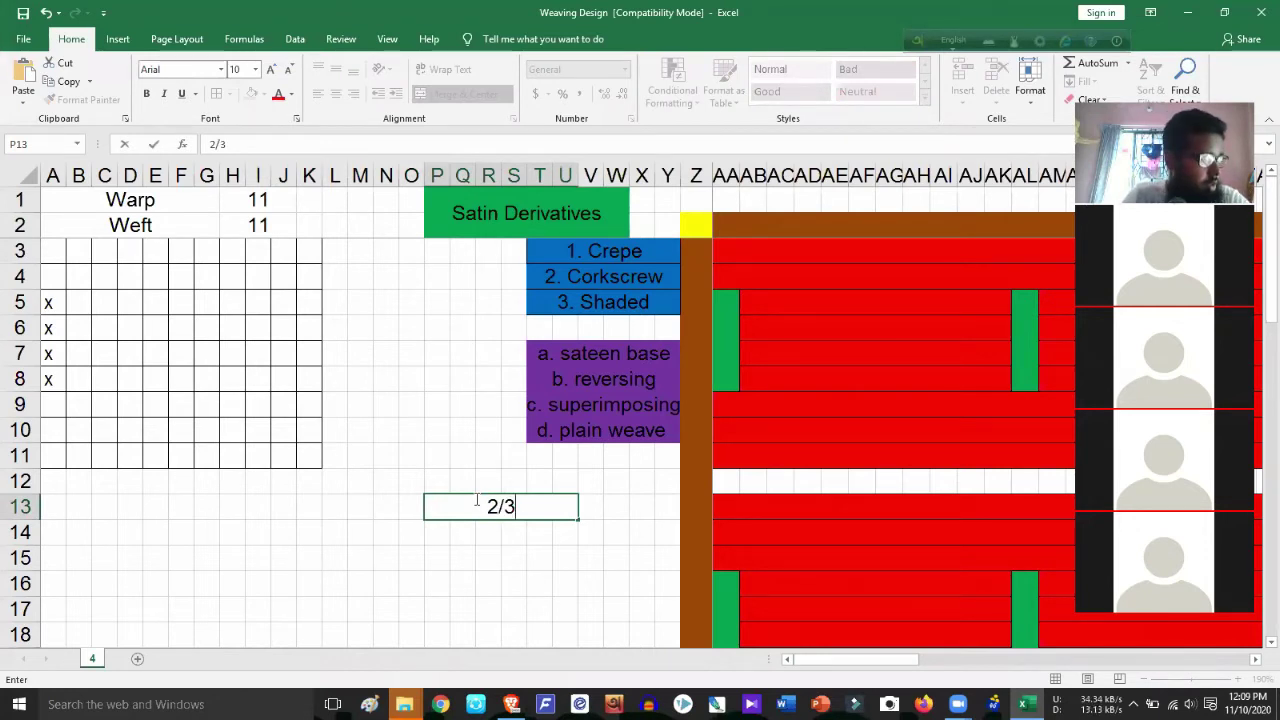
text( 4/2)
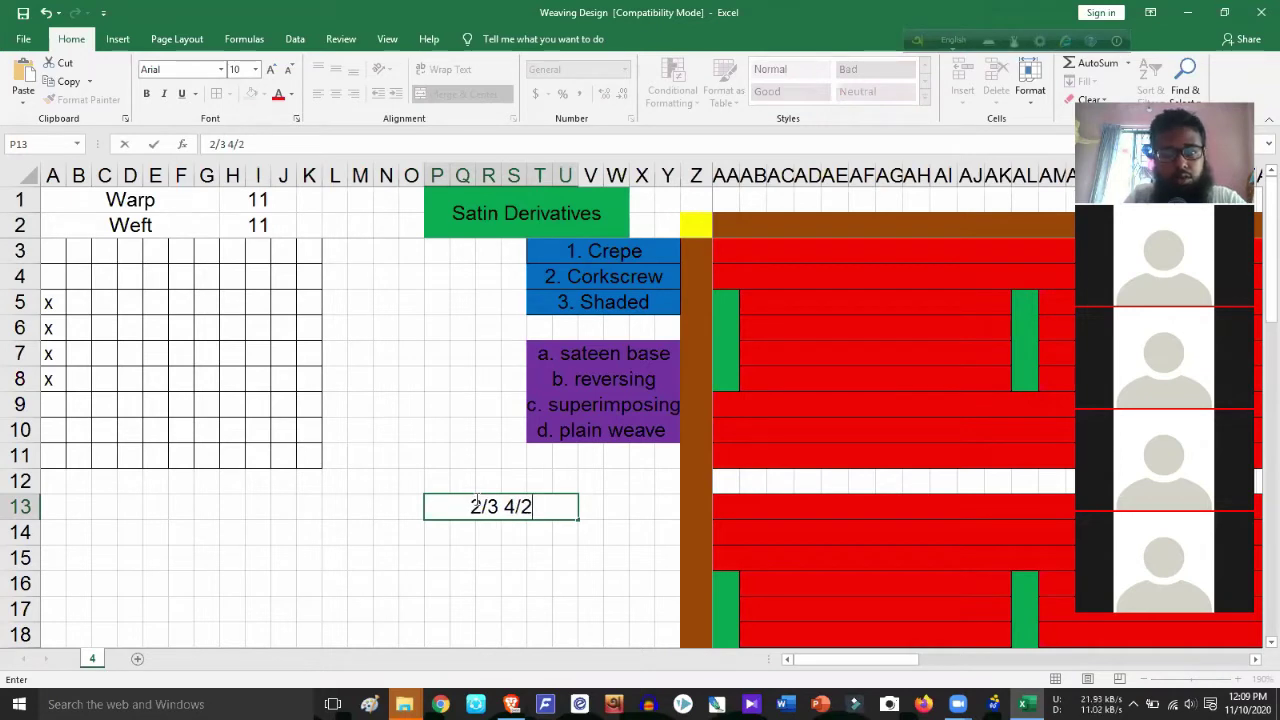
key(Return)
click(306, 540)
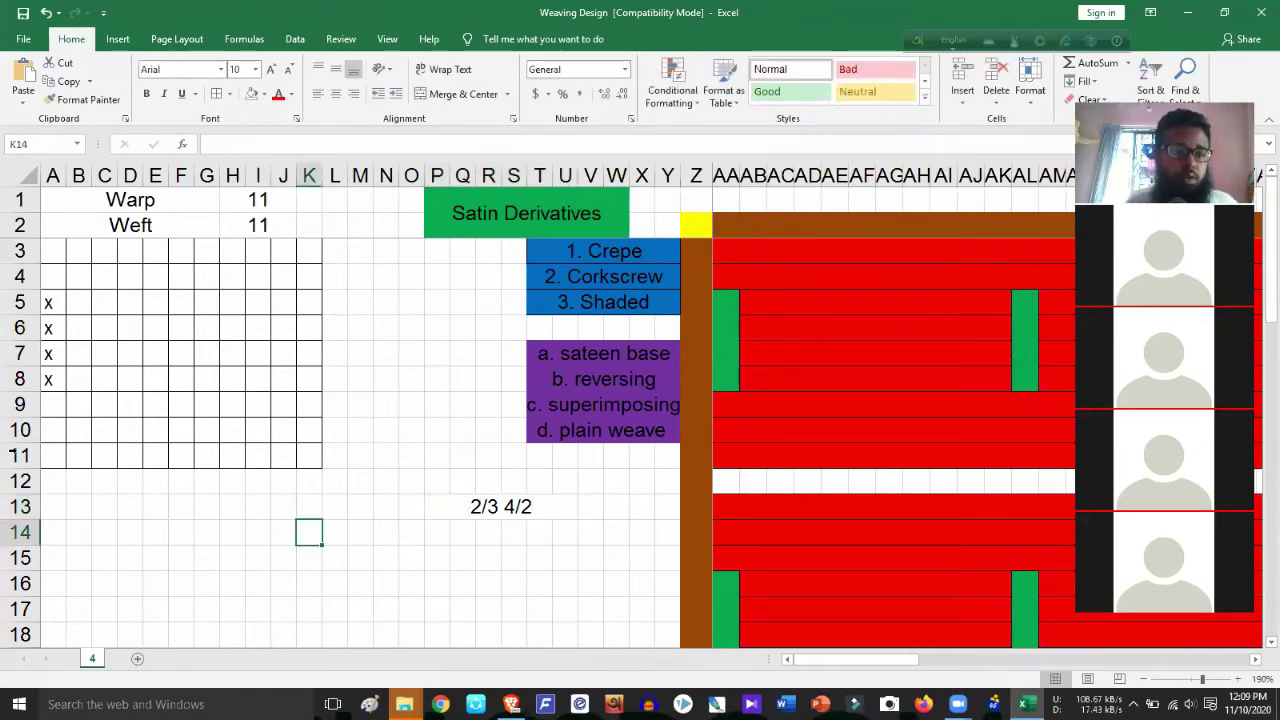
click(53, 461)
key(ctrl+z)
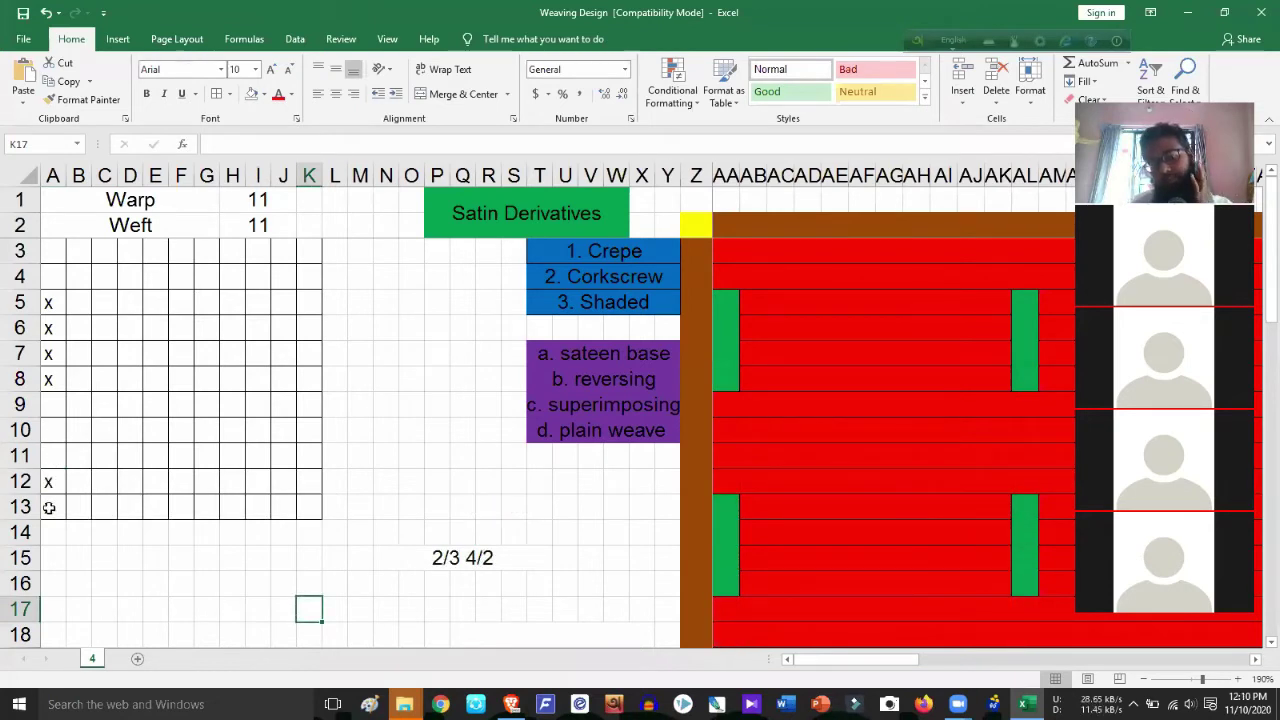
Fill the bottom-left x cell A13 orange.
click(48, 507)
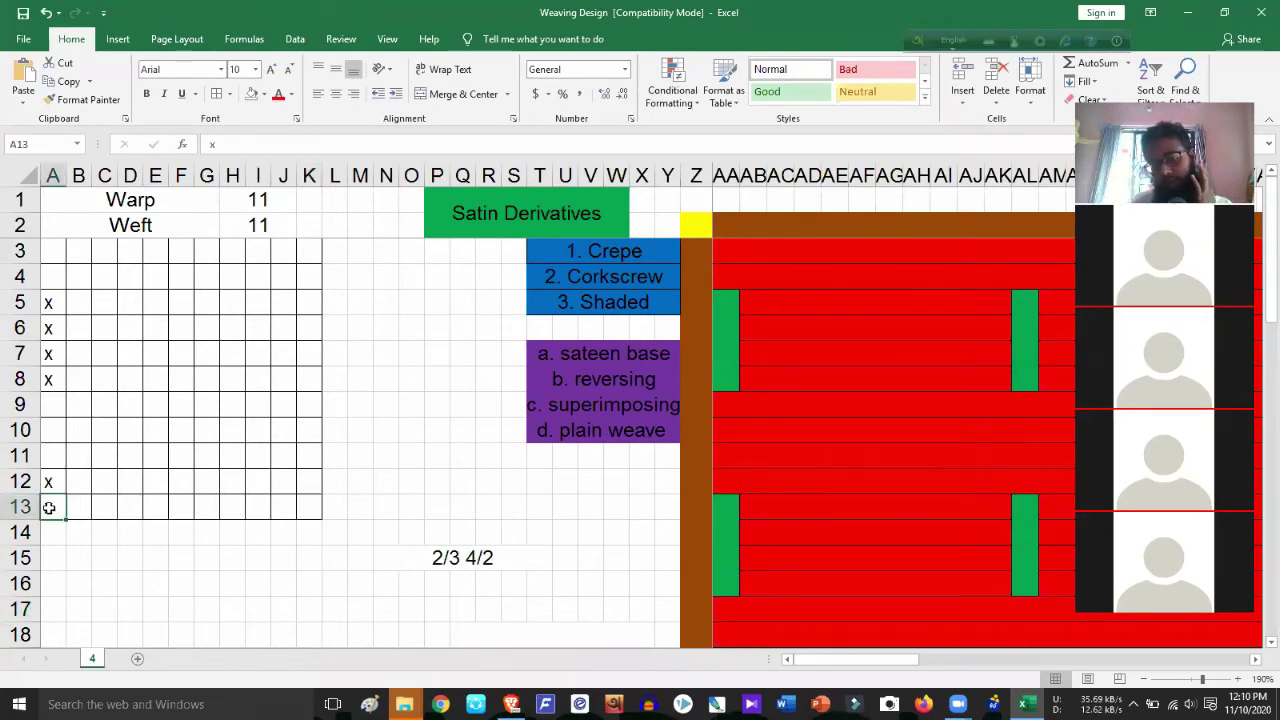
click(263, 94)
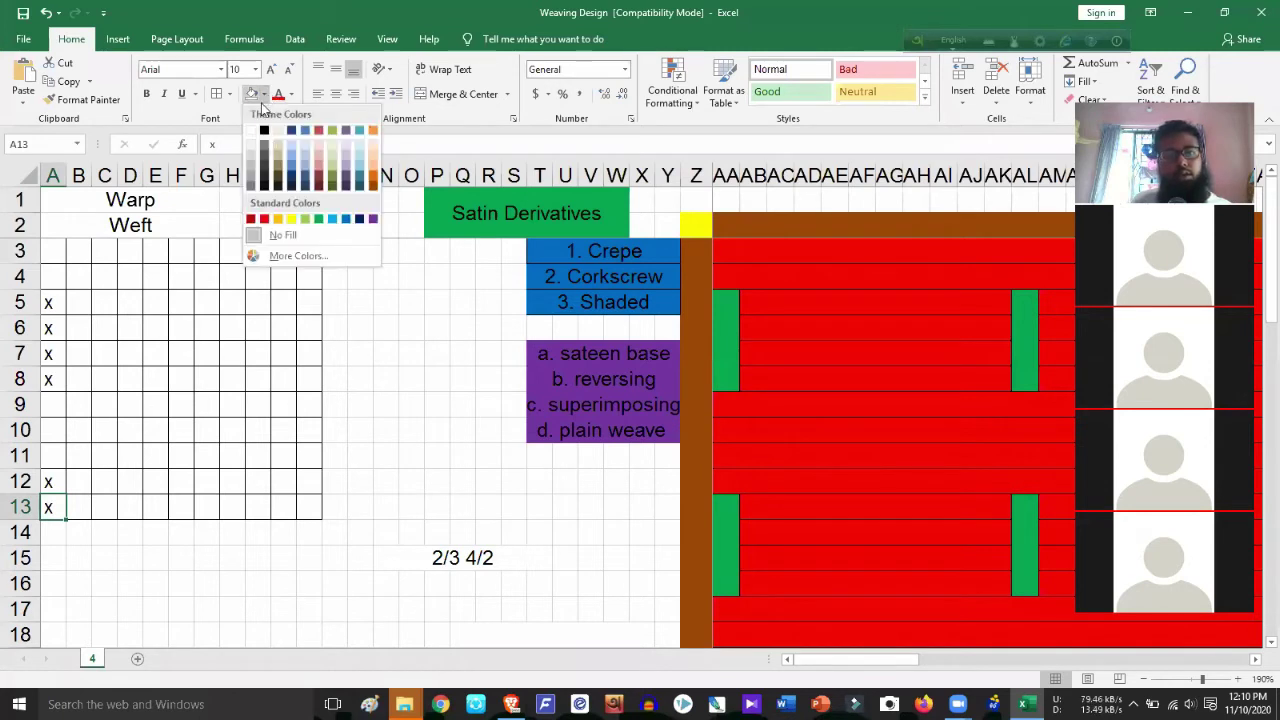
click(278, 219)
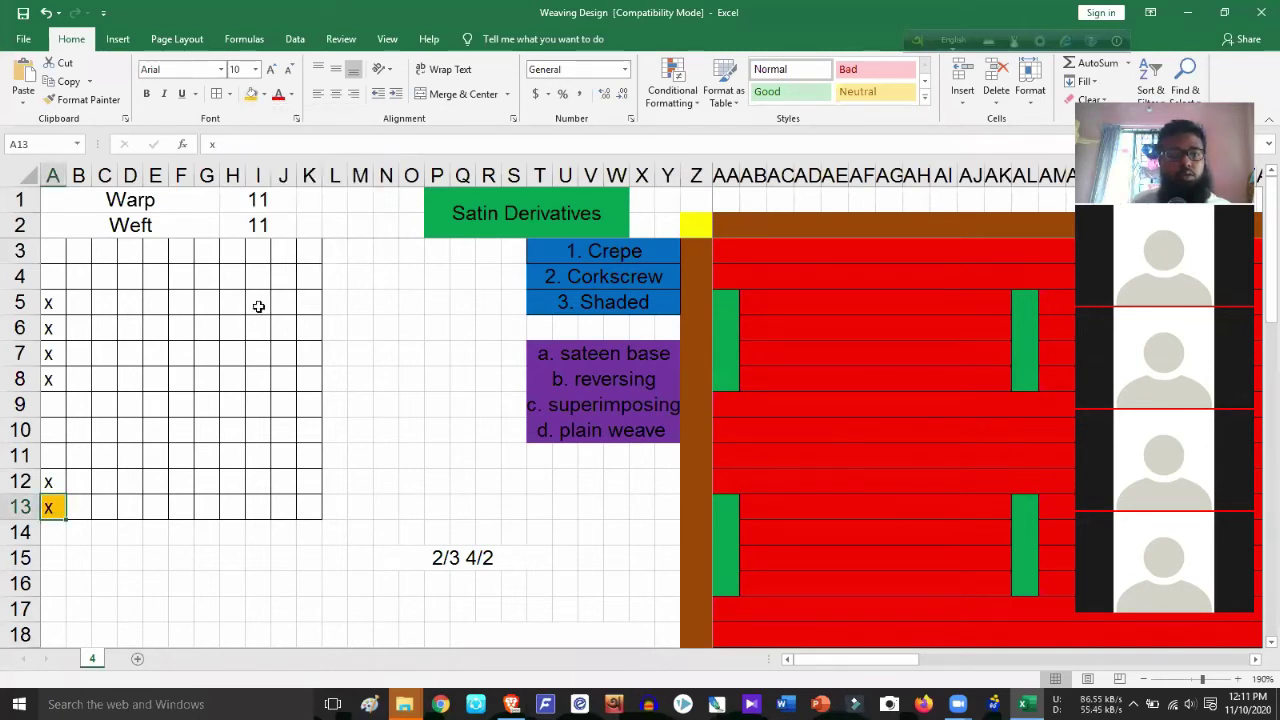
click(119, 567)
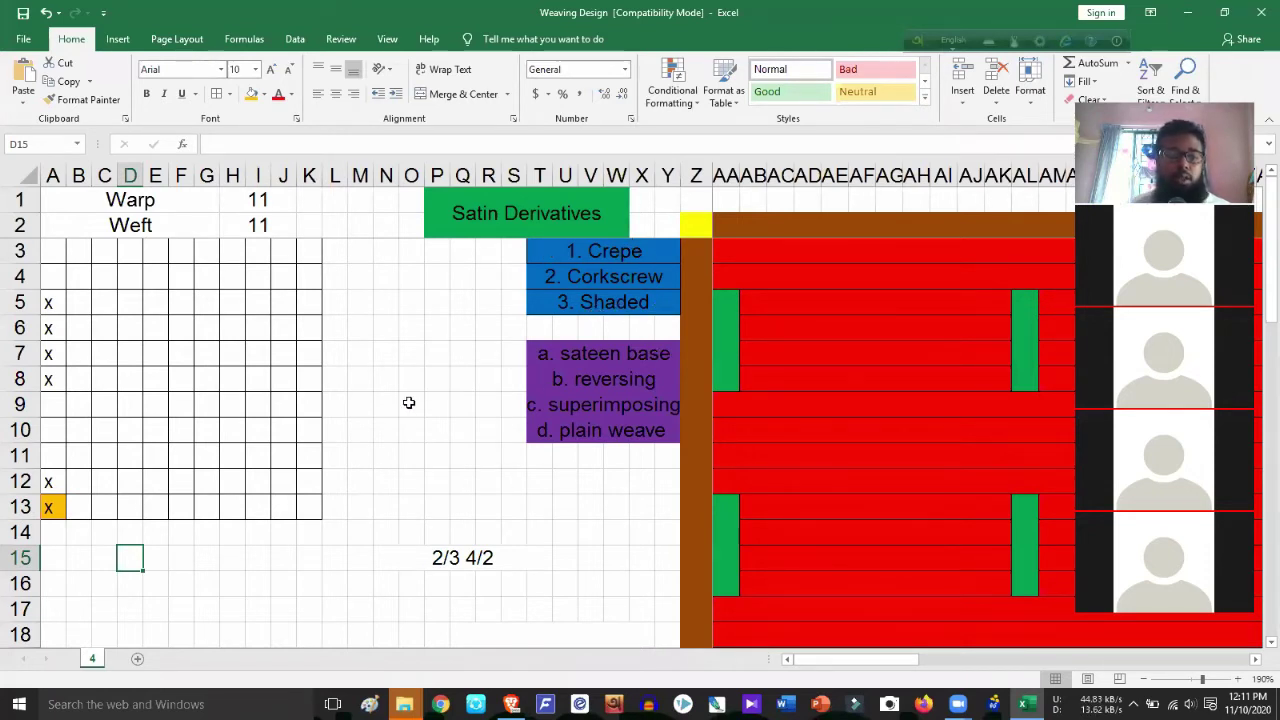
click(48, 508)
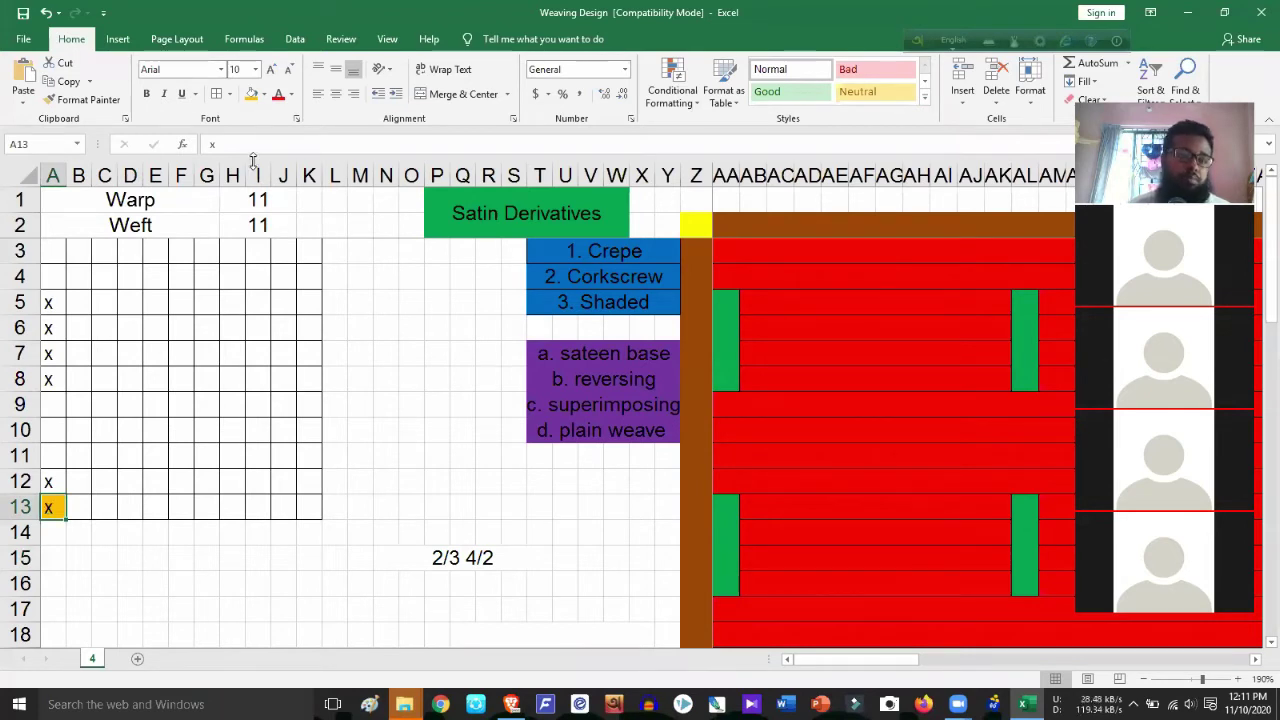
click(257, 199)
click(257, 225)
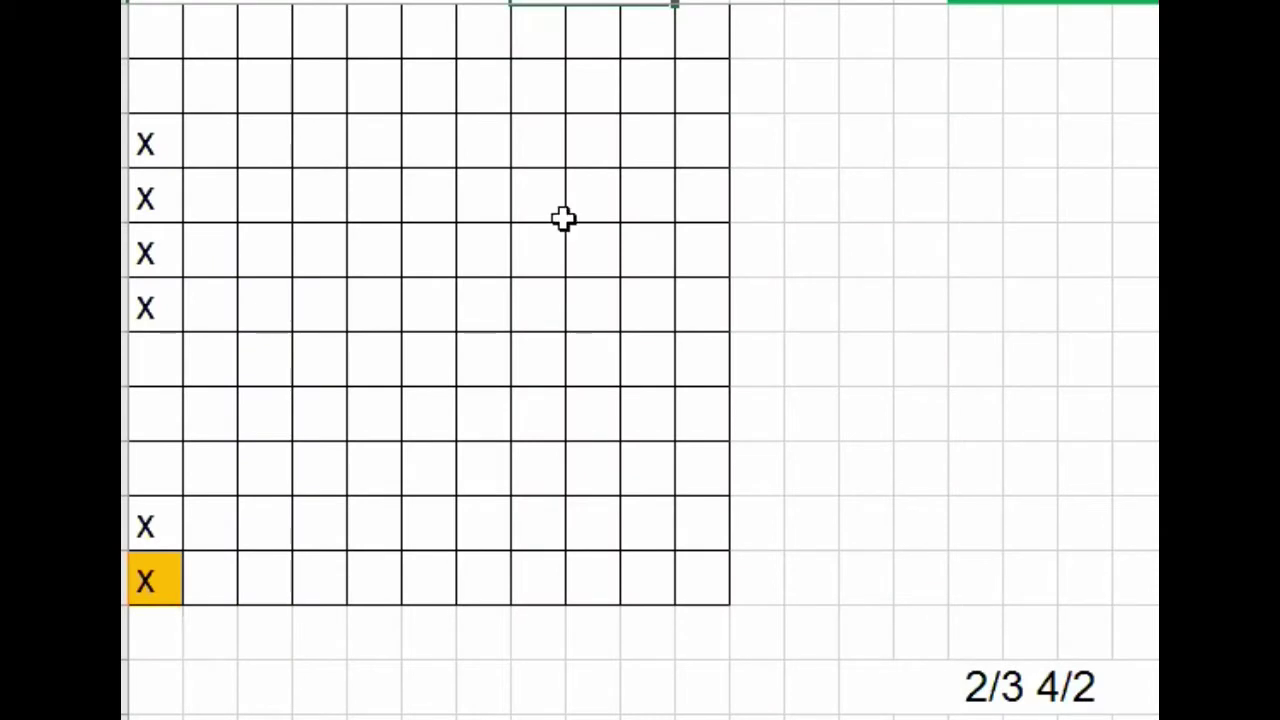
Mark X in row 12 three columns right of the orange cell and fill it orange.
click(222, 598)
click(284, 583)
click(329, 583)
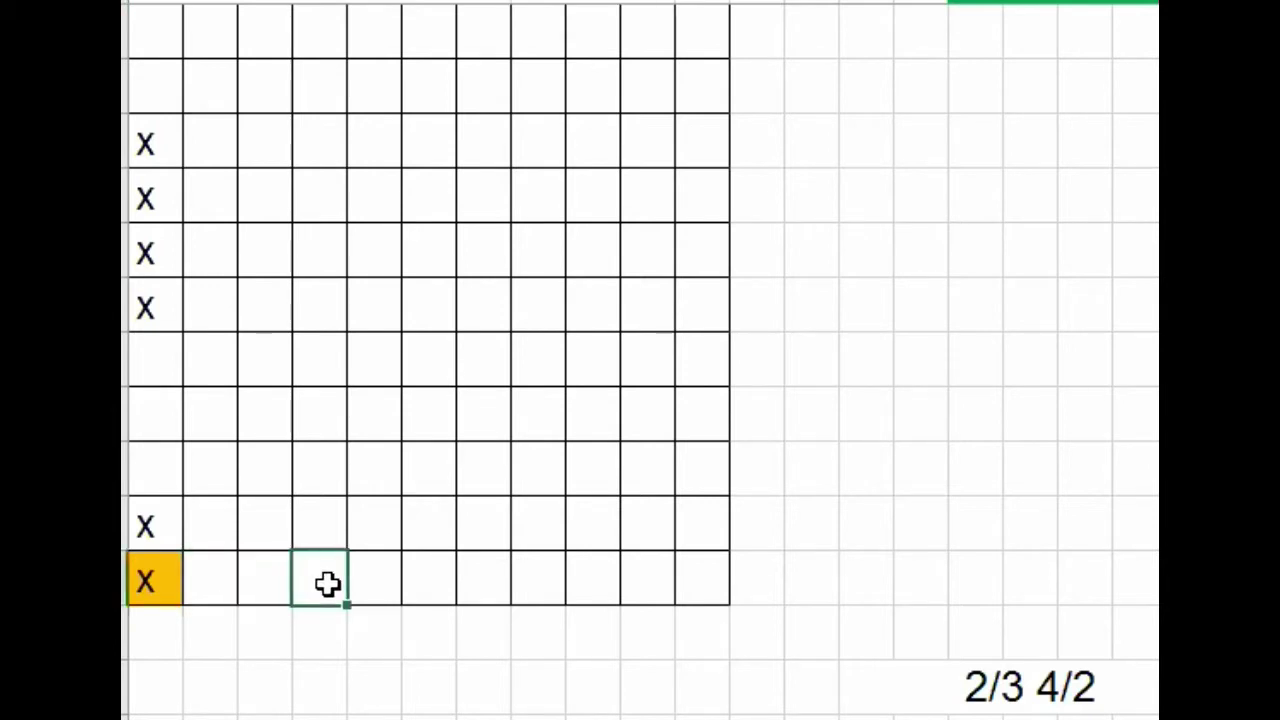
click(324, 522)
text(X)
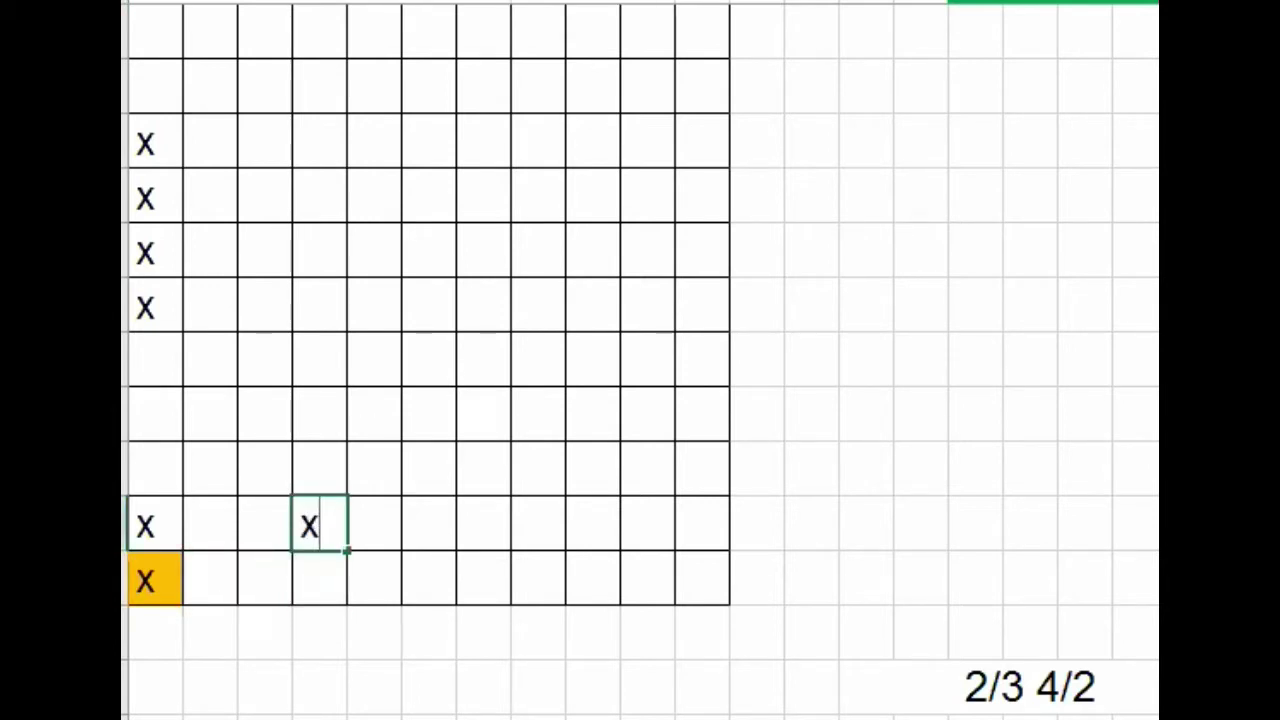
click(329, 466)
click(334, 529)
key(F4)
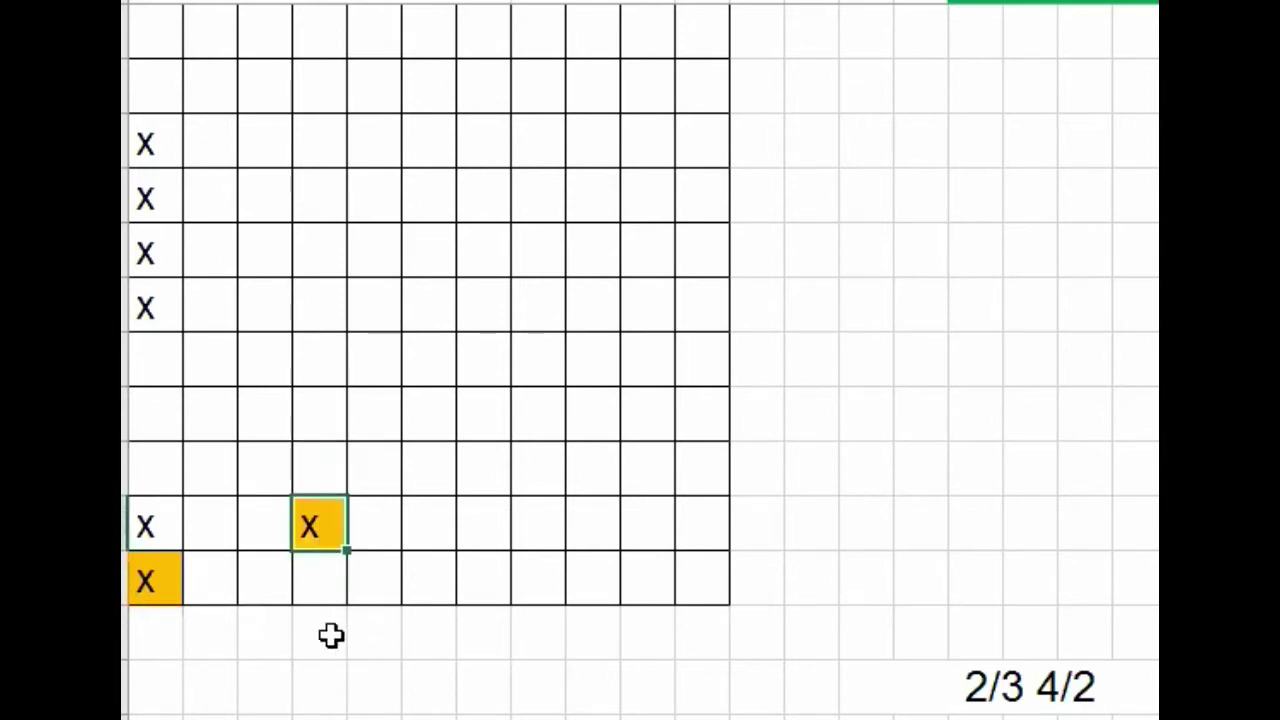
click(313, 584)
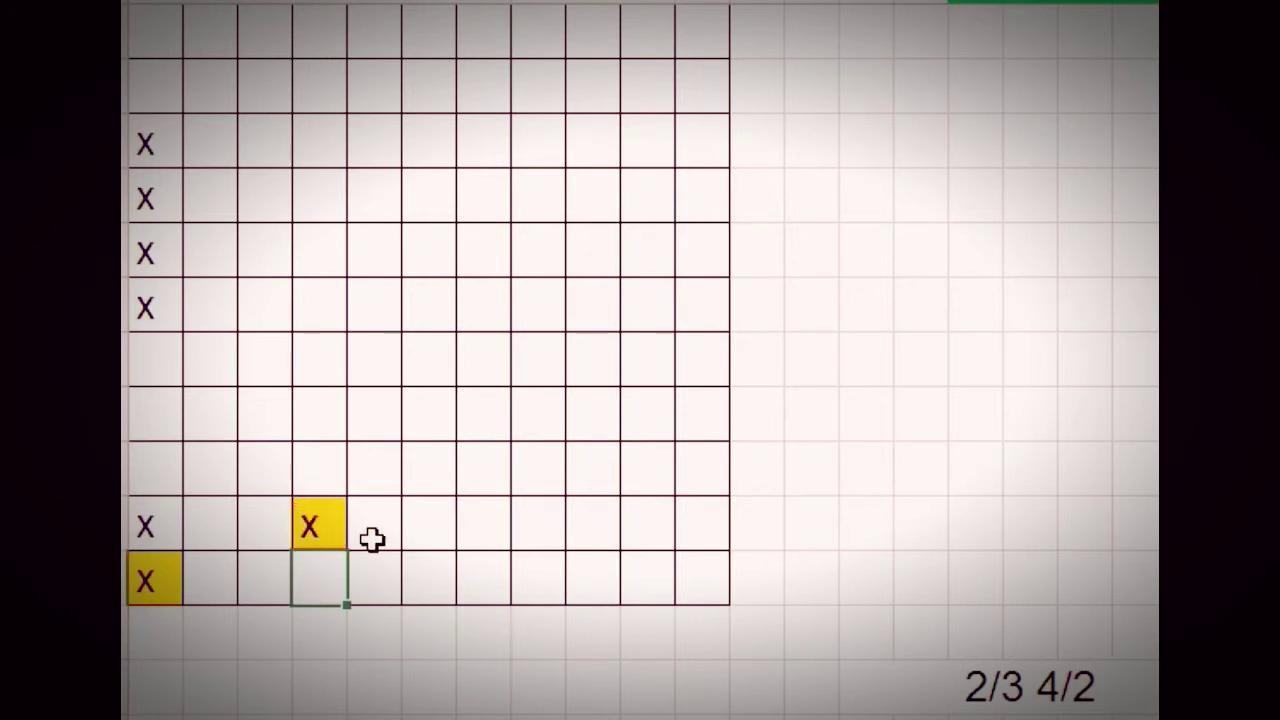
Mark X in row 11's satin cell and fill it orange.
click(482, 468)
text(X)
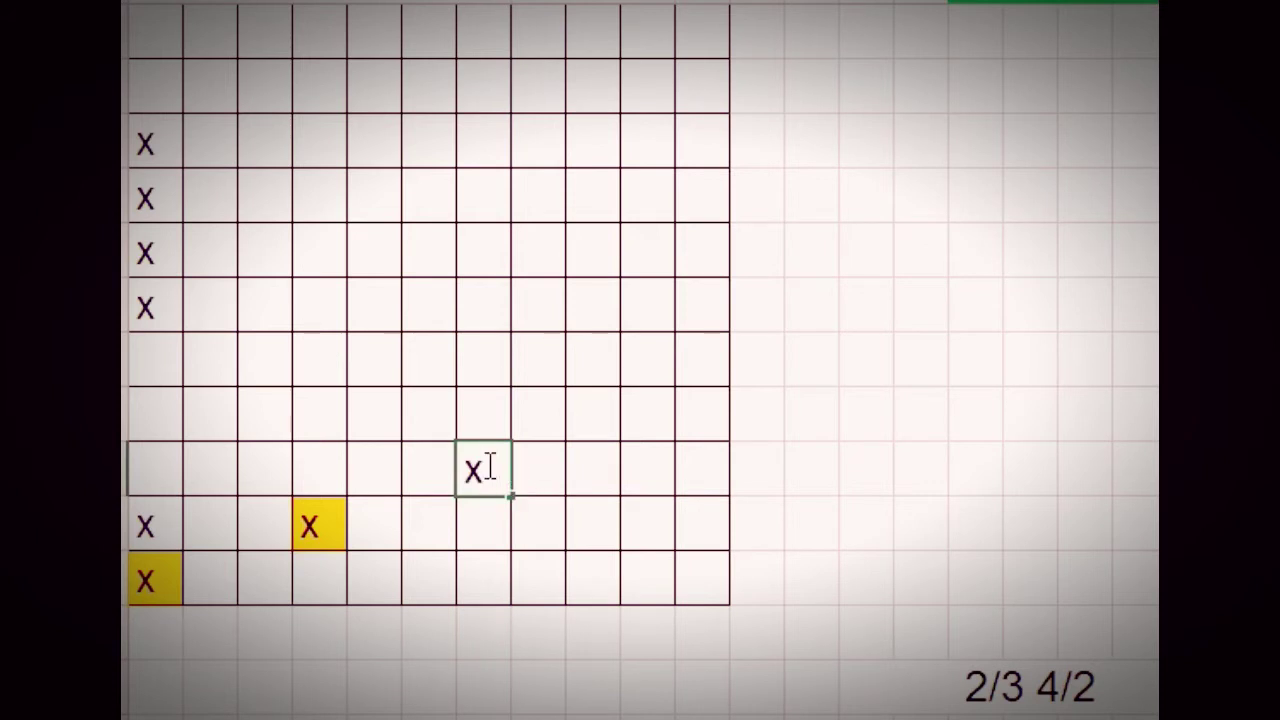
key(Tab)
key(Left)
key(F4)
Repeat the orange fill on the remaining satin cells, one per row up to row 5.
click(640, 400)
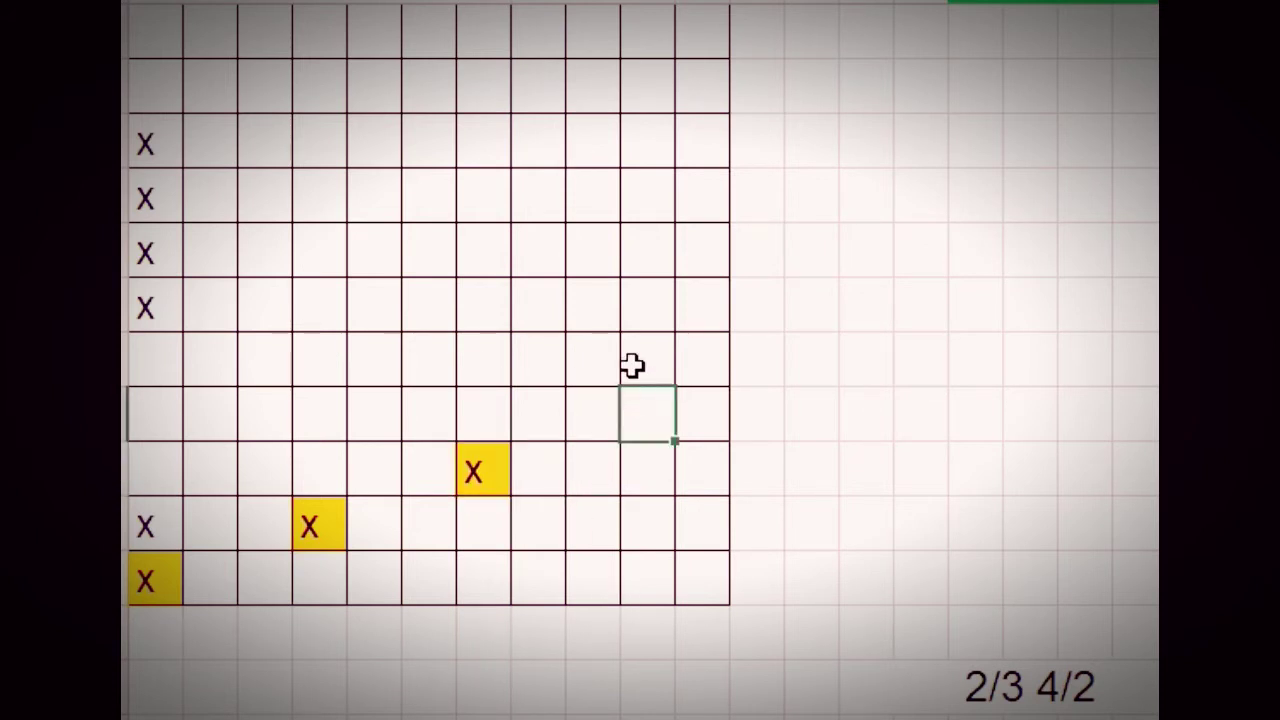
key(F4)
click(205, 360)
key(F4)
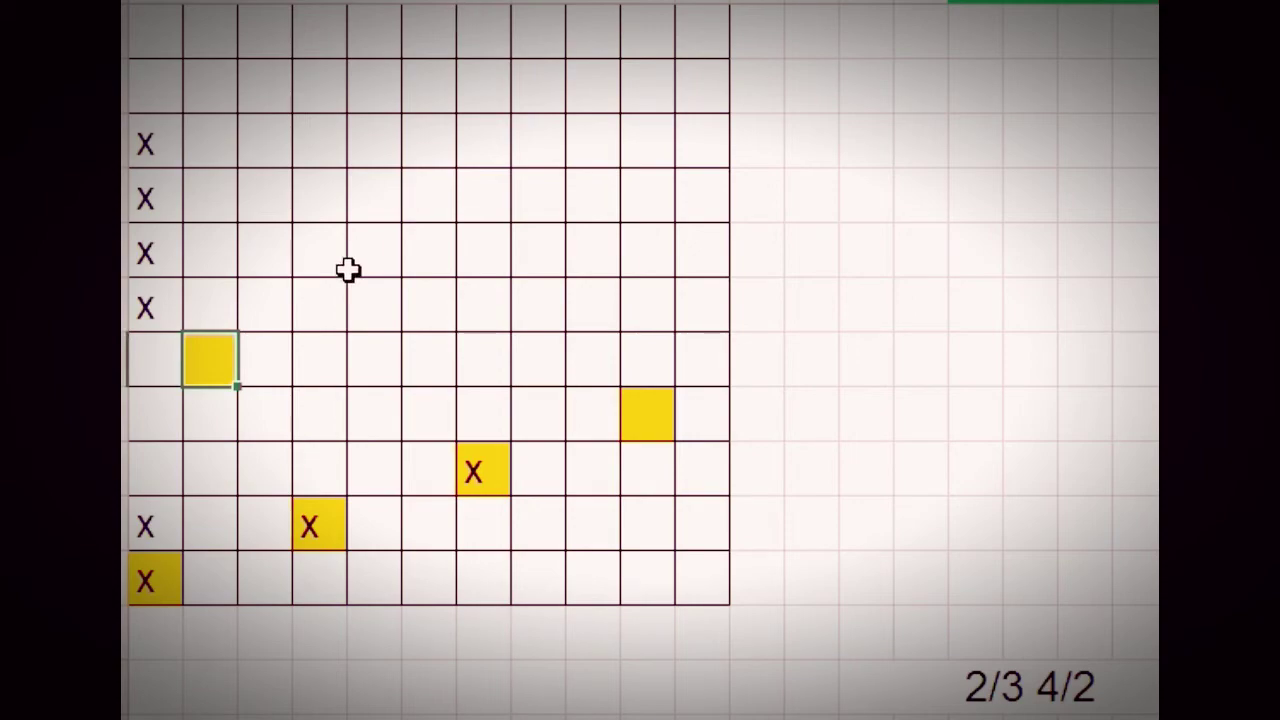
click(374, 290)
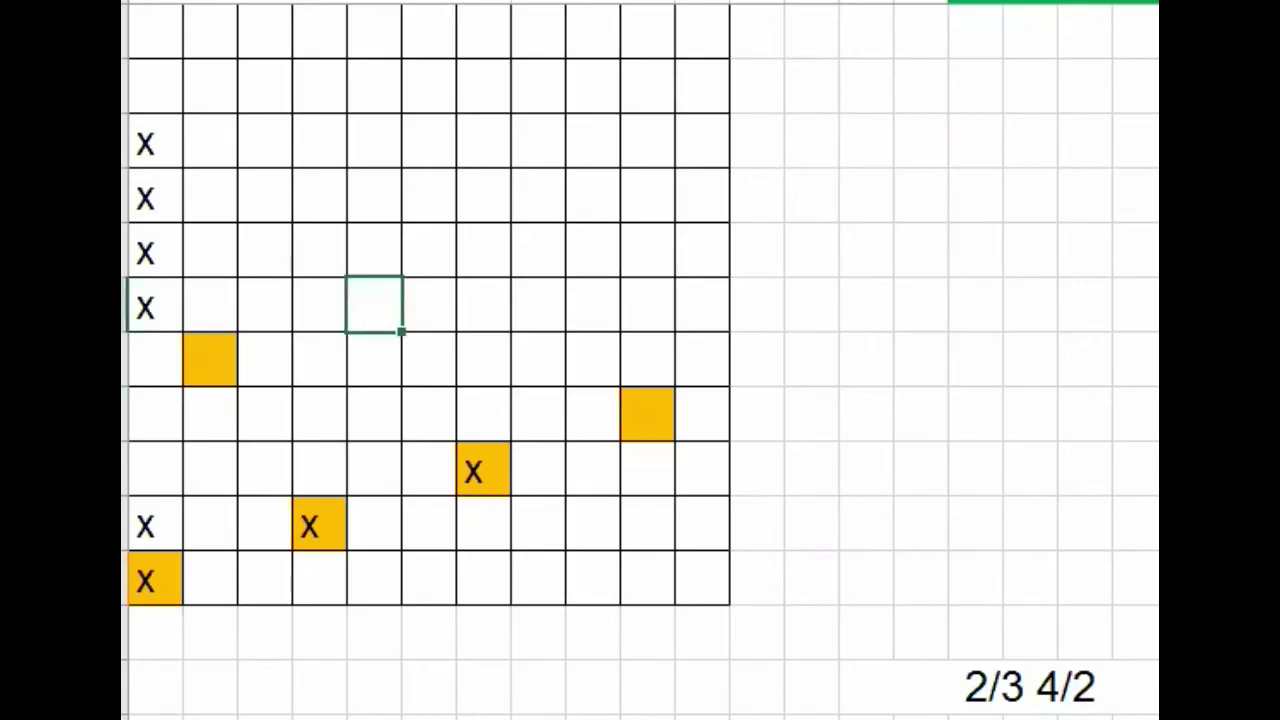
key(F4)
click(538, 248)
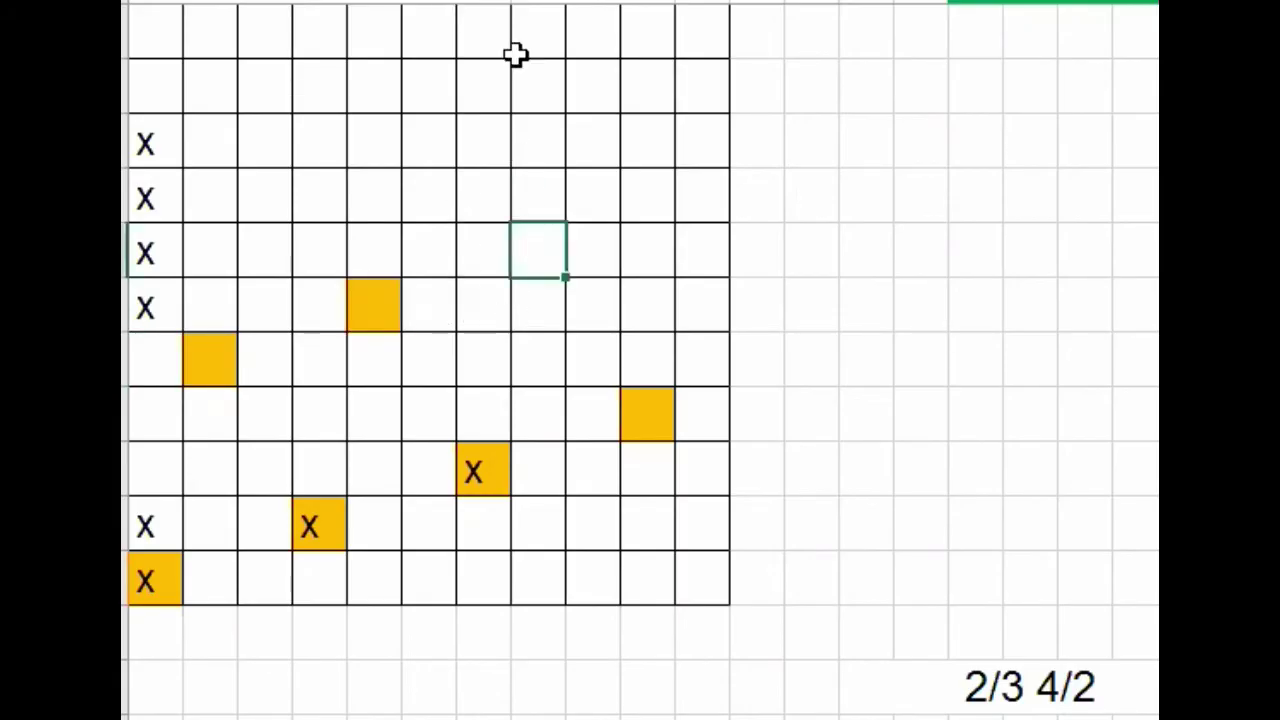
key(F4)
click(703, 189)
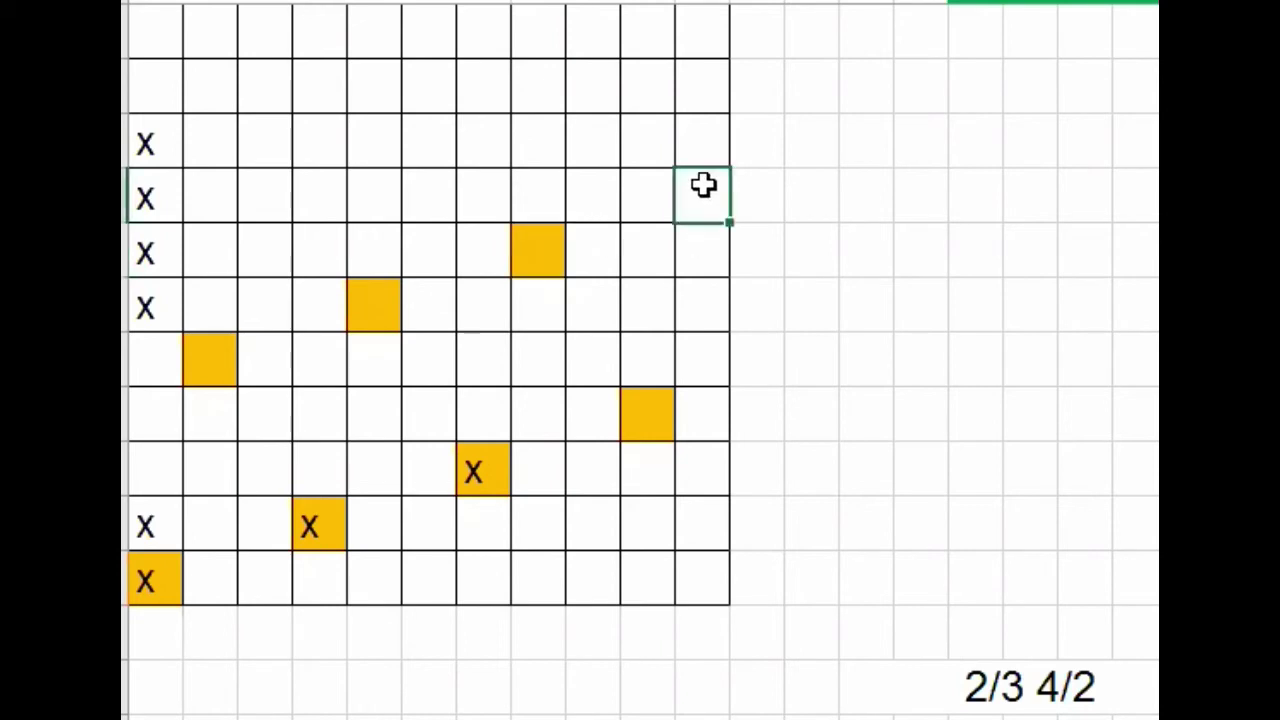
key(F4)
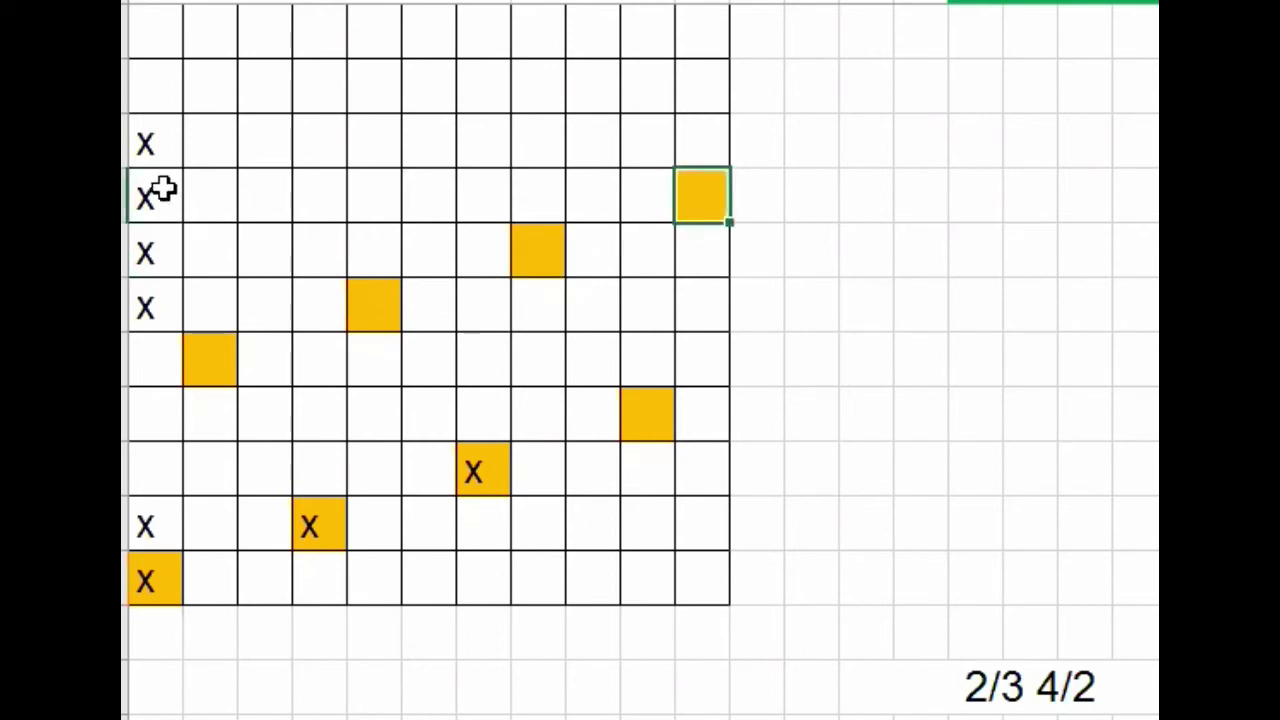
click(269, 126)
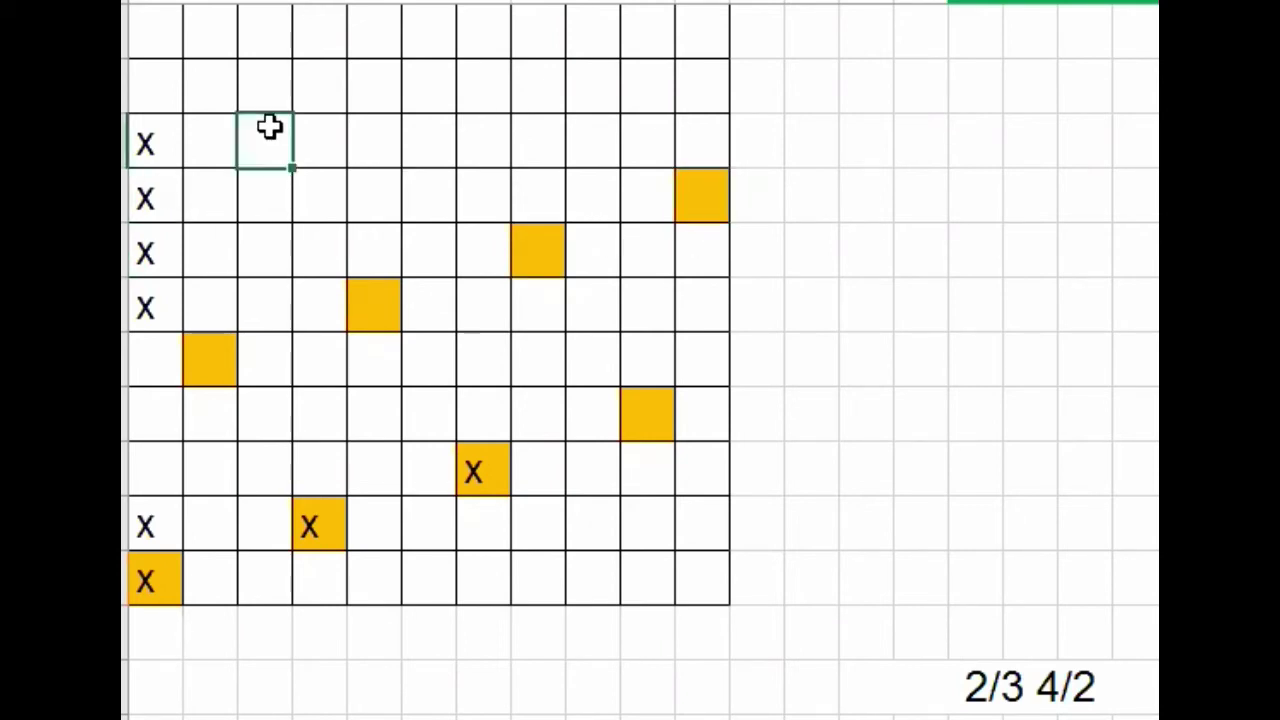
key(F4)
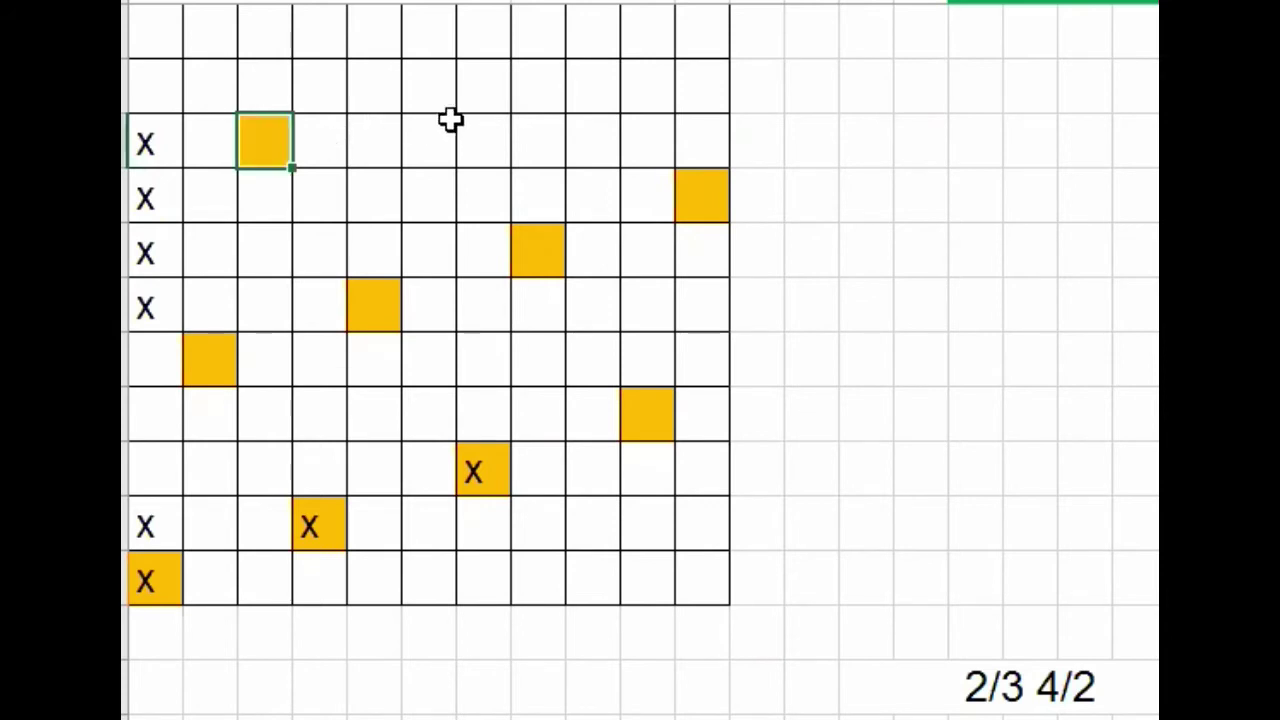